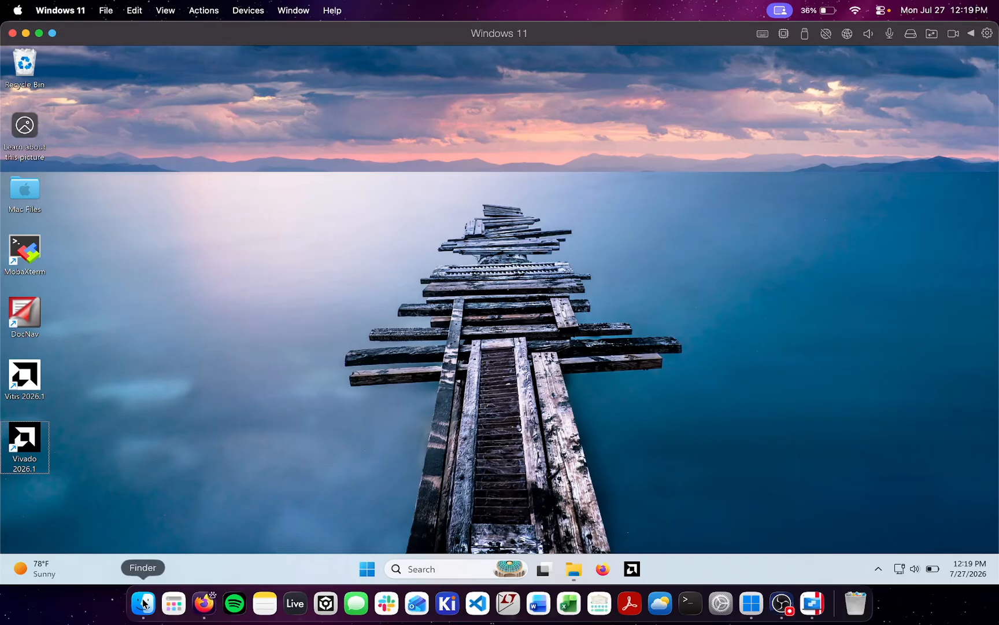
Try to launch vivado.exe.app from the Windows 11 Applications folder in Finder and dismiss the system errors
left_click(145, 602)
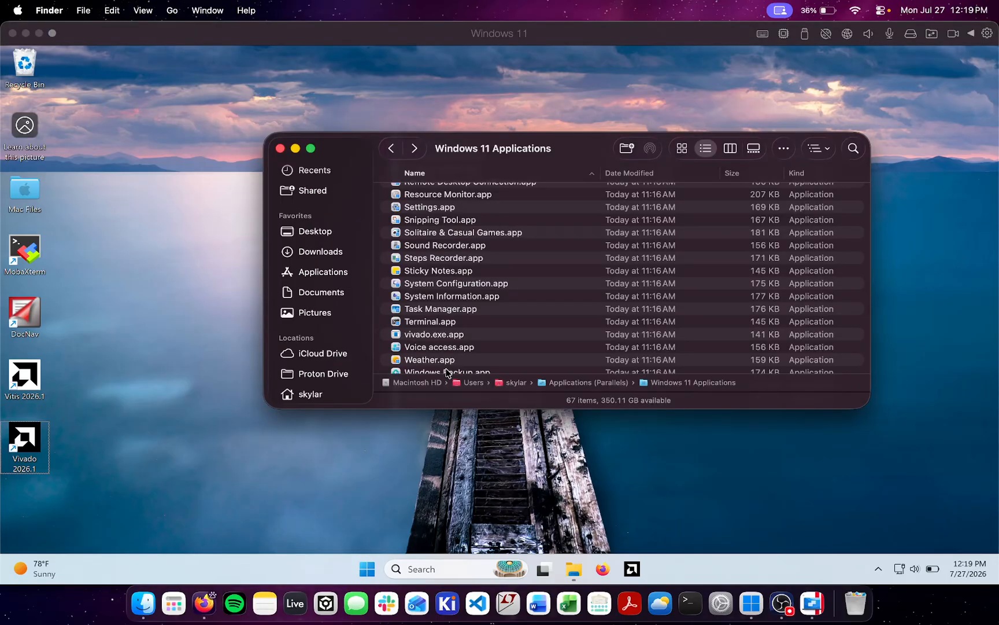
scroll(446, 369, "down", 5)
scroll(568, 285, "up", 15)
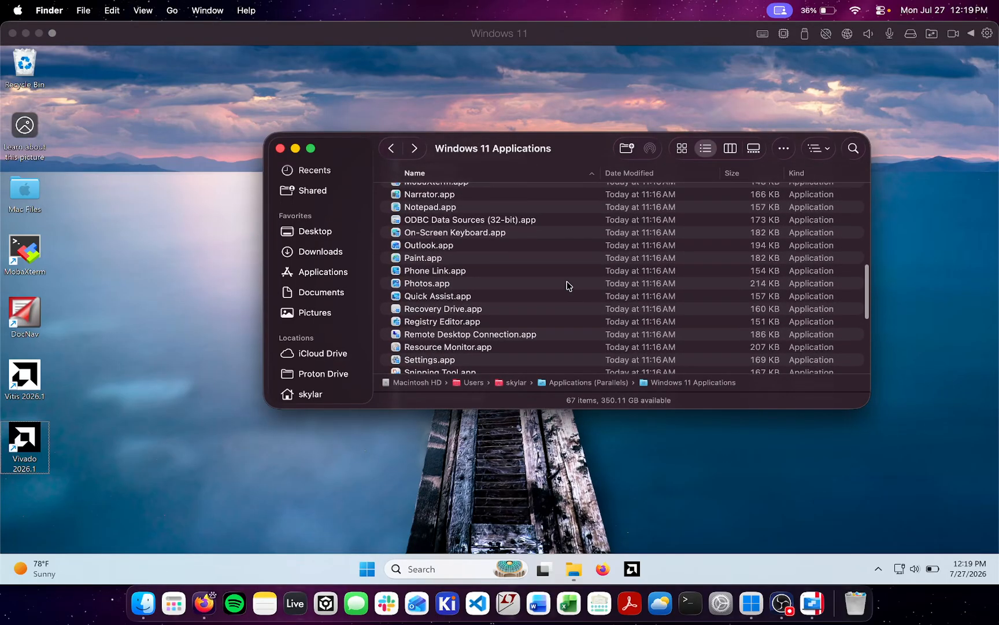
scroll(567, 285, "down", 10)
scroll(502, 323, "up", 5)
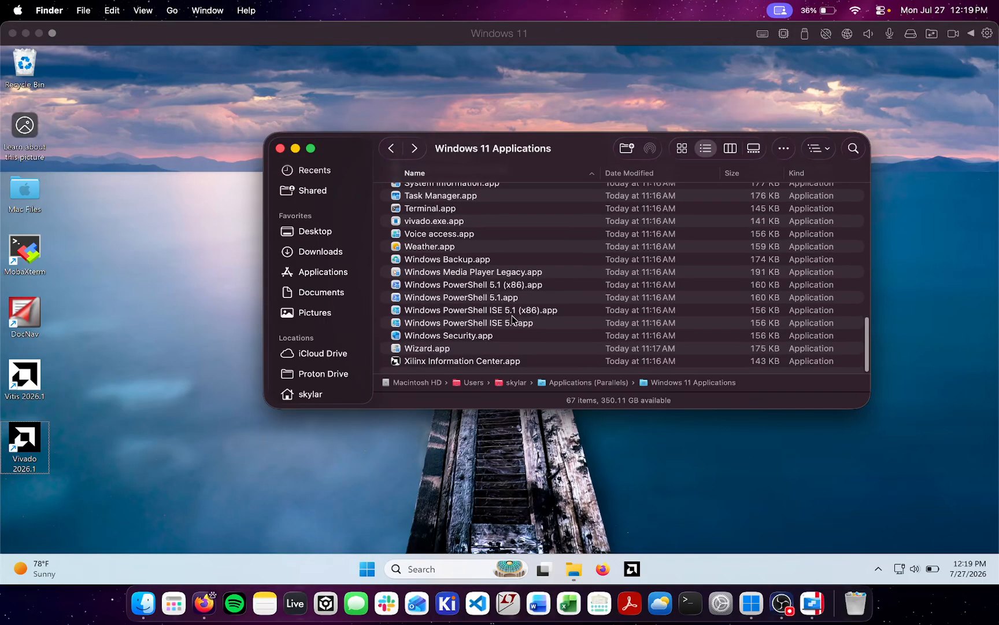
scroll(491, 329, "down", 1)
scroll(491, 330, "down", 1)
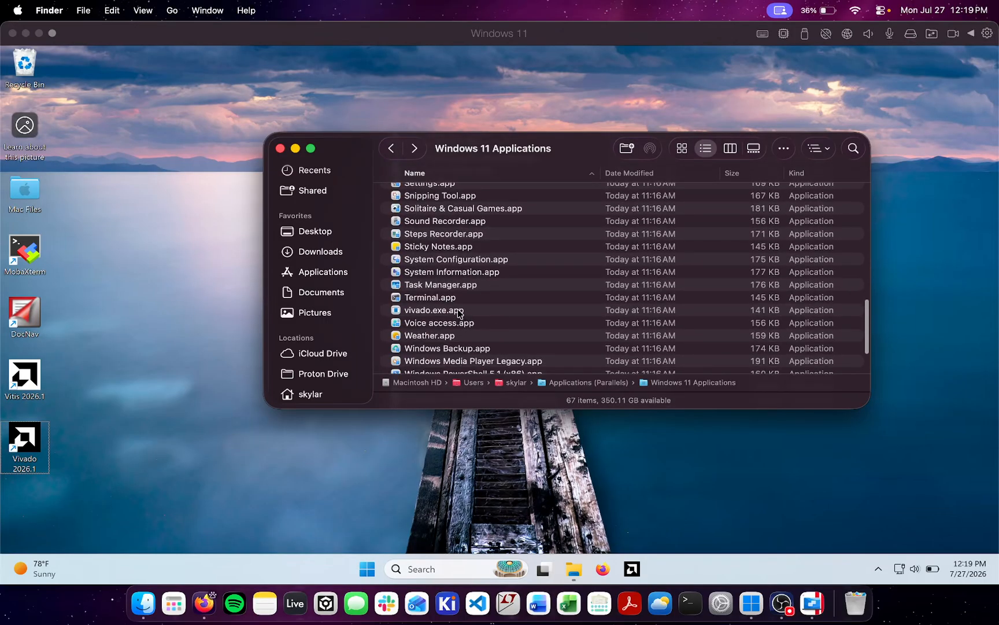
double_click(457, 311)
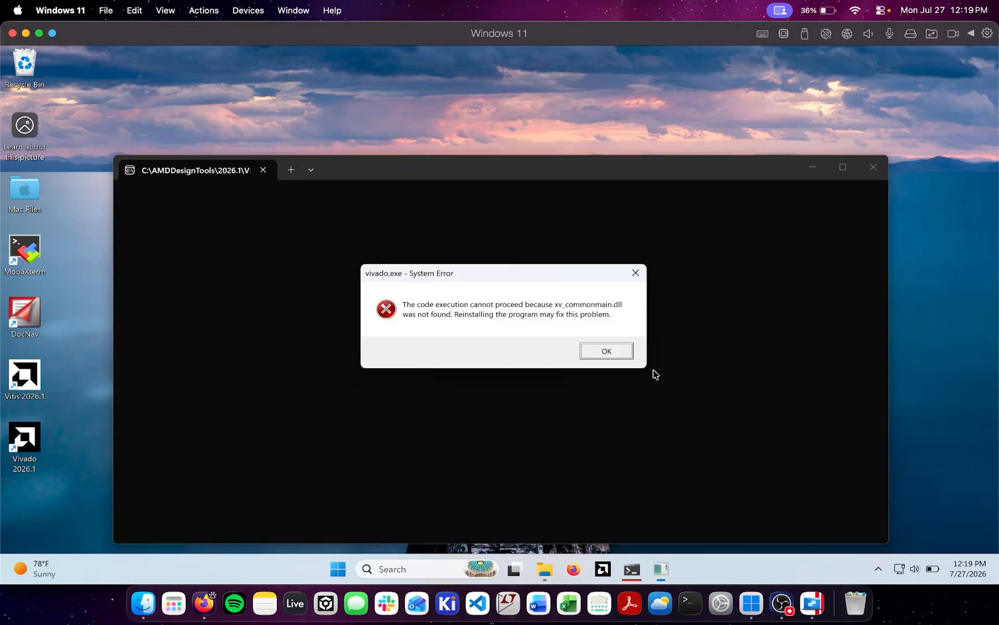
left_click(627, 353)
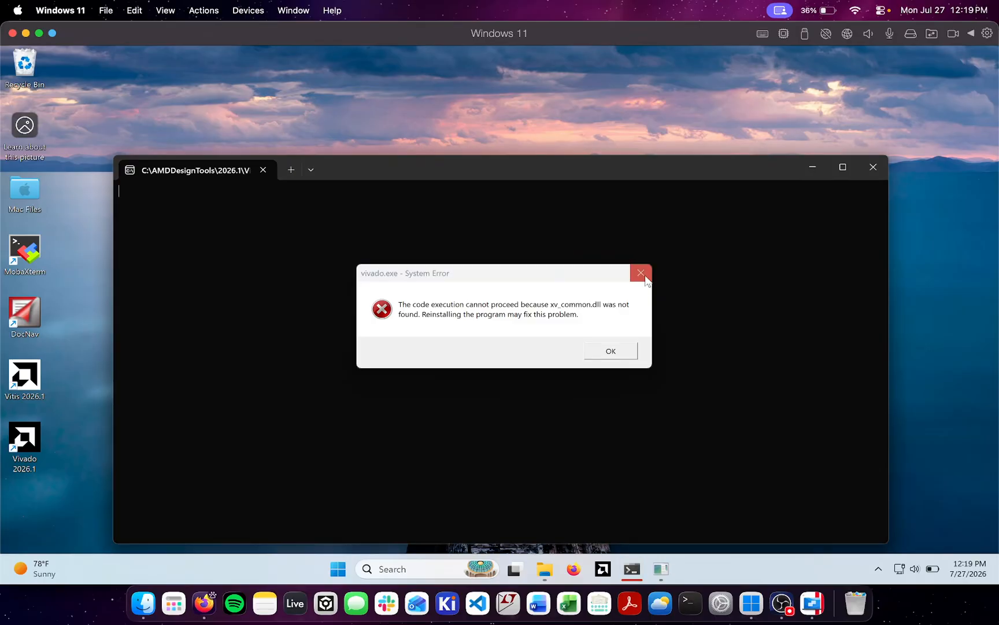
left_click(643, 275)
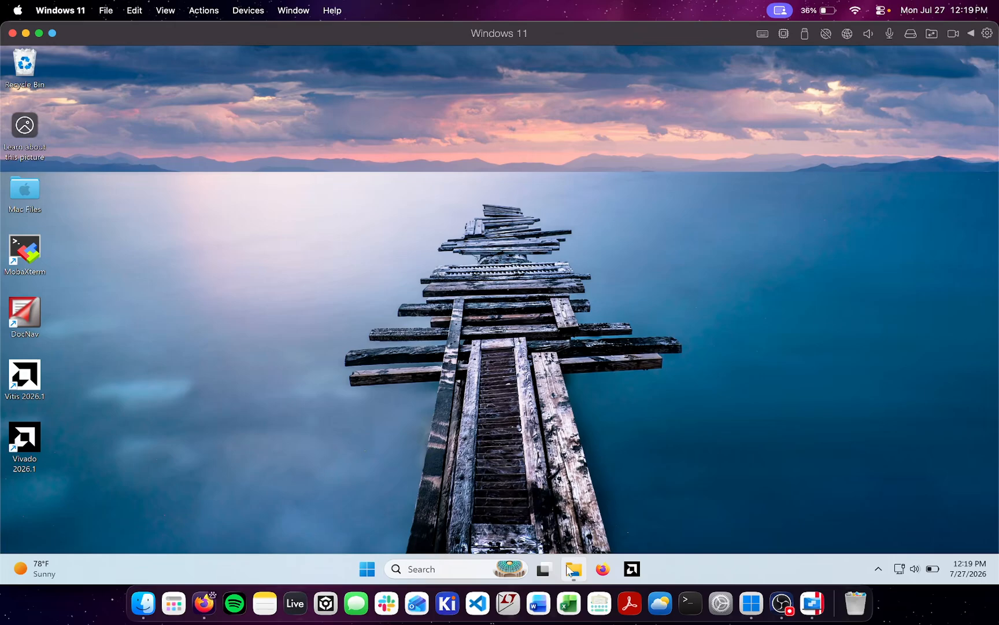
Create a desktop text document named jbjbjh and paste in the batch script that echoes Starting Vivado 2026.1, runs C:\AMDDesignTools\2026.1\Vivado\bin\vivado and pauses
mouse_move(581, 565)
right_click(450, 248)
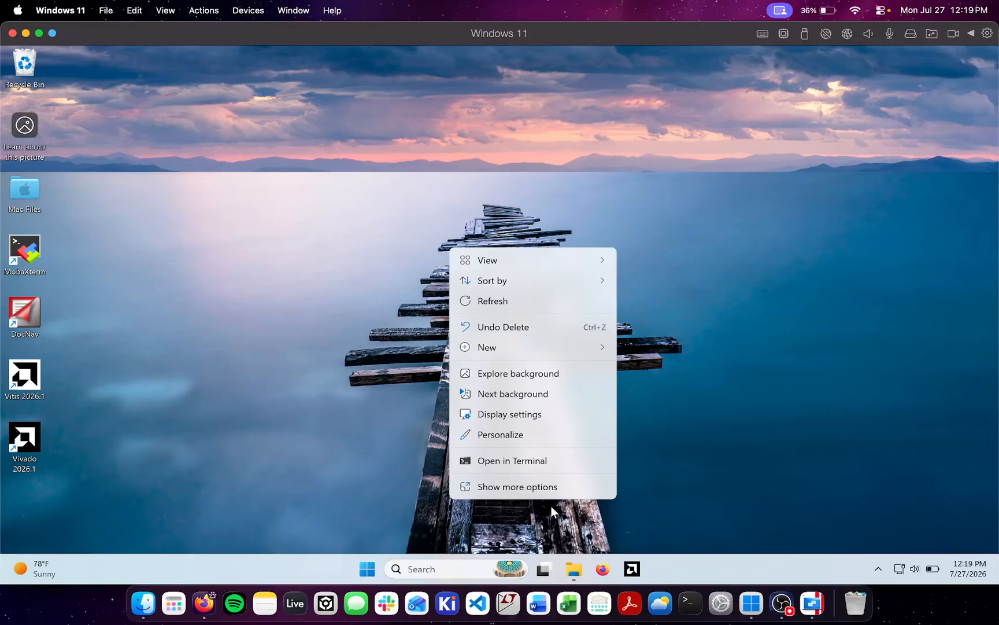
mouse_move(523, 347)
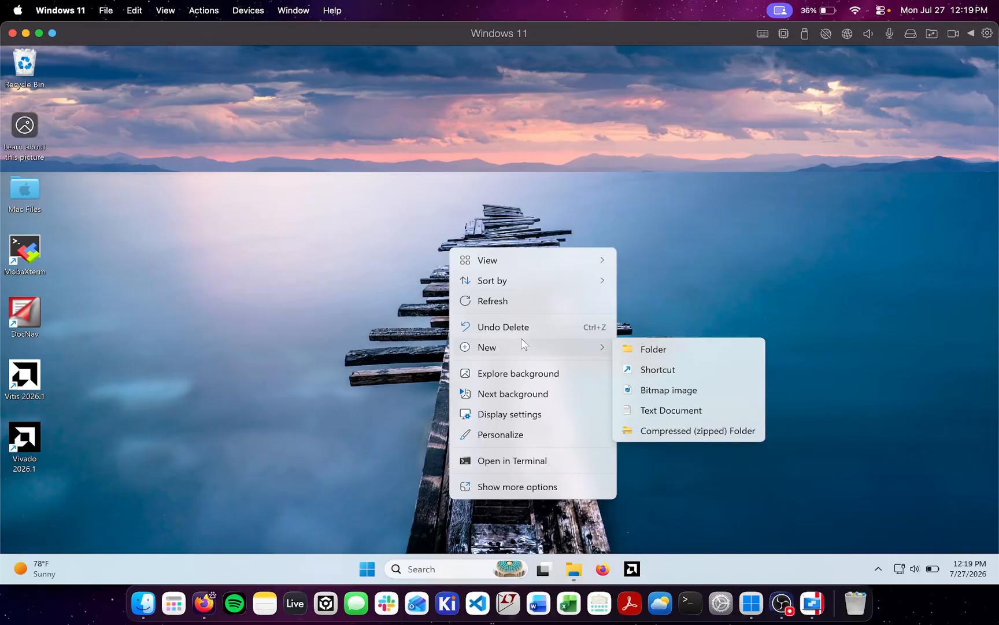
left_click(636, 409)
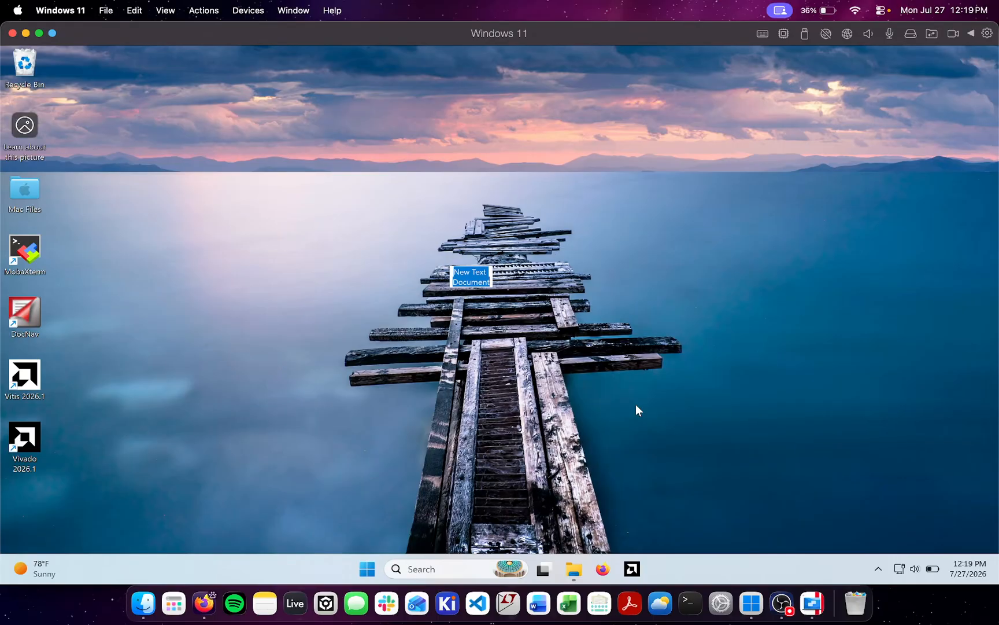
type("jbjbjb")
left_click(462, 221)
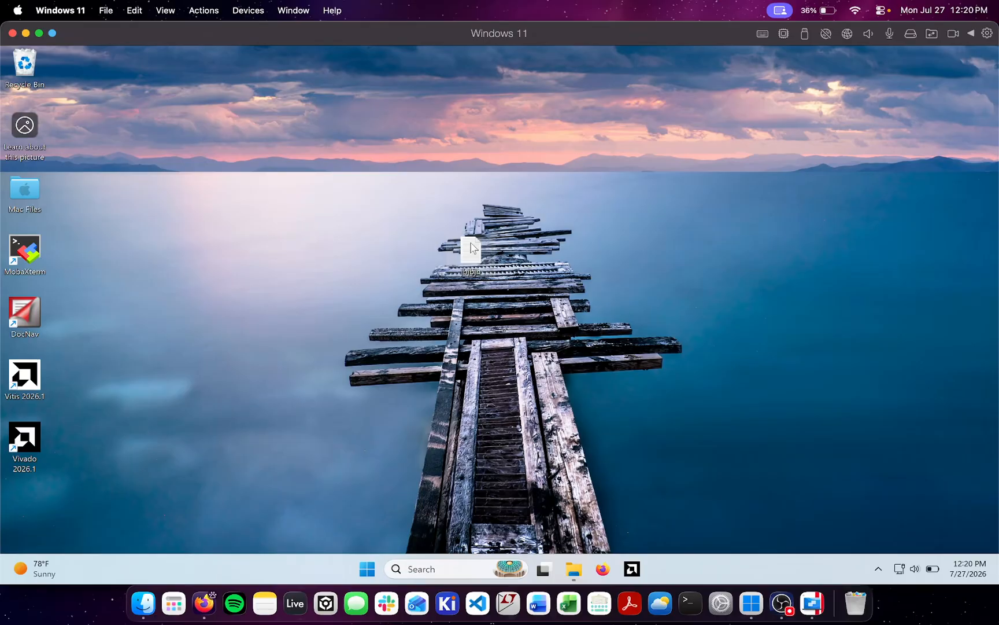
double_click(471, 247)
type("@echo off echo Starting Vivado 2026.1 C:\\AMDDesignTools\\2026.1\\Vivado\\bin\\vivado pause")
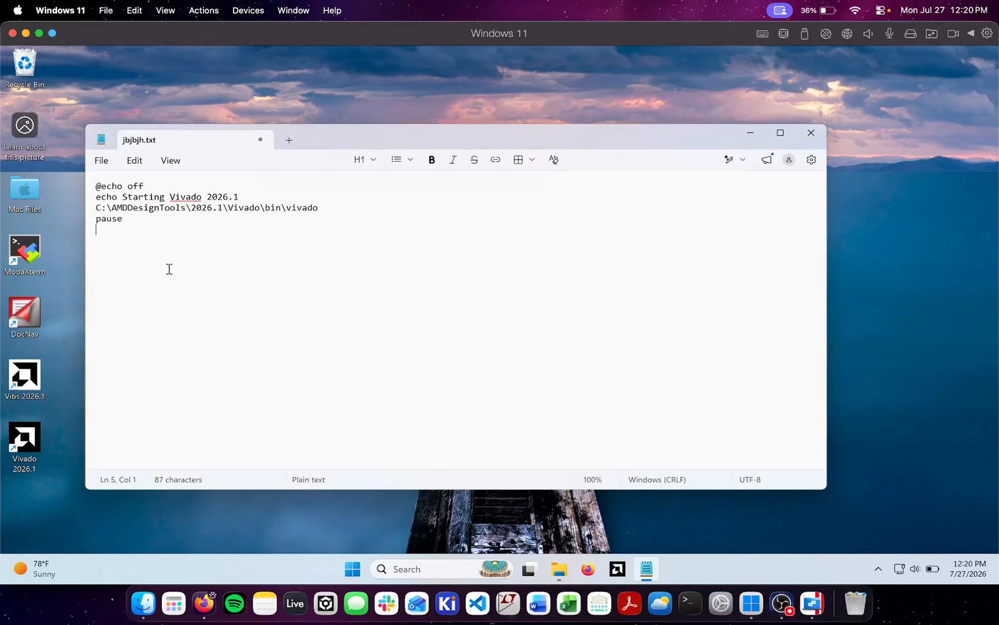
left_click_drag(319, 208, 90, 207)
left_click(98, 209)
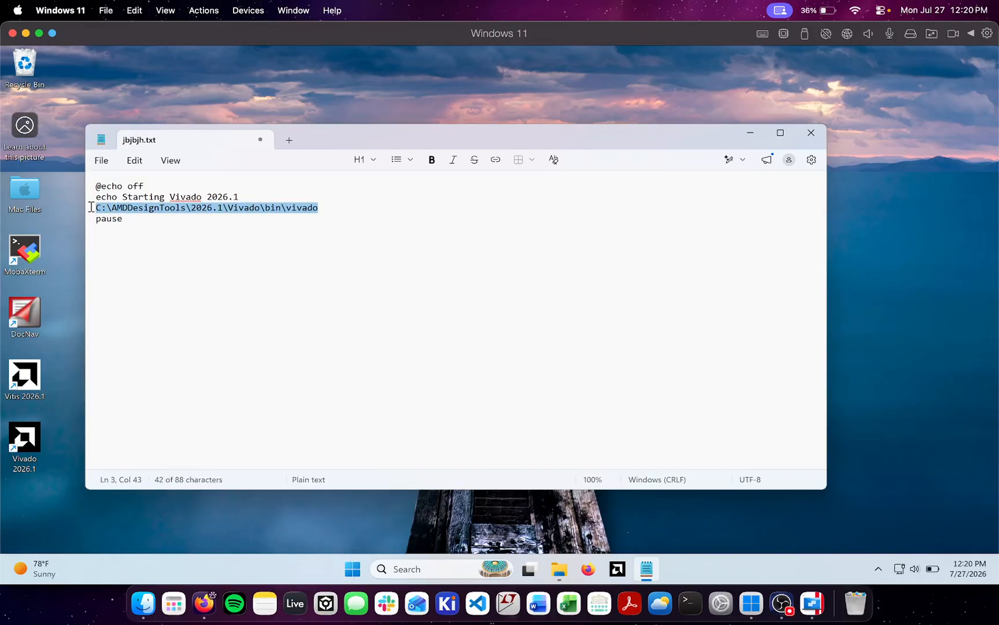
left_click(96, 208)
left_click_drag(234, 200, 15, 188)
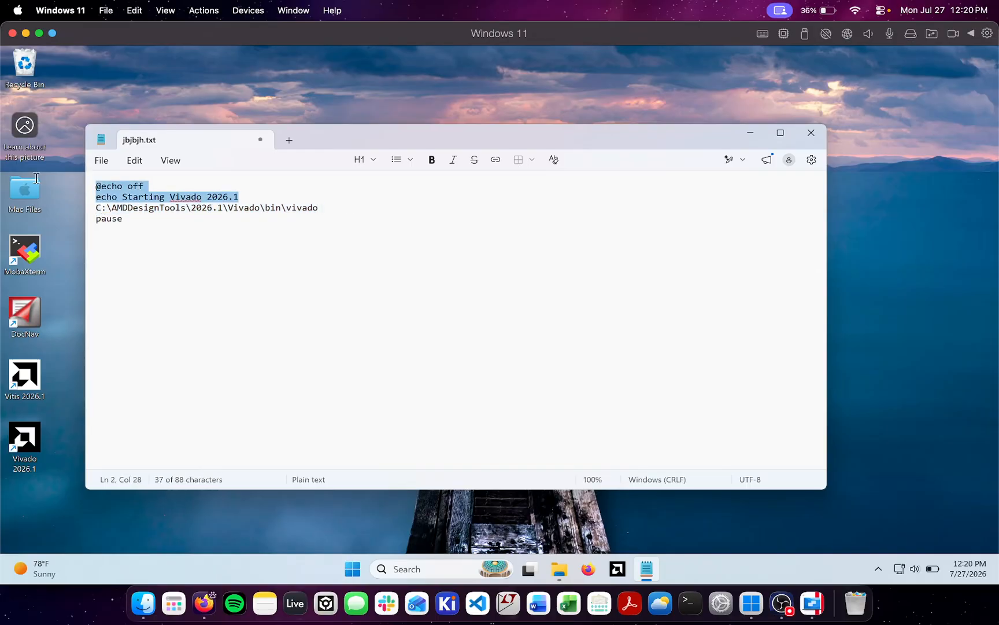
left_click(169, 208)
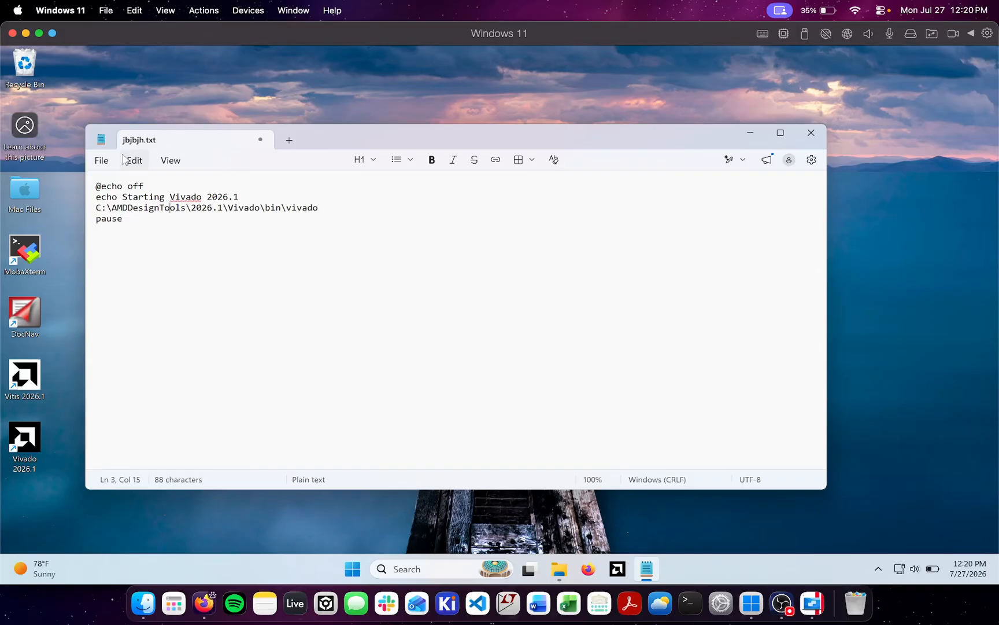
Save the script to the Desktop as LaunchVivado.bat with the All files type and close the editor
left_click(101, 160)
left_click(146, 307)
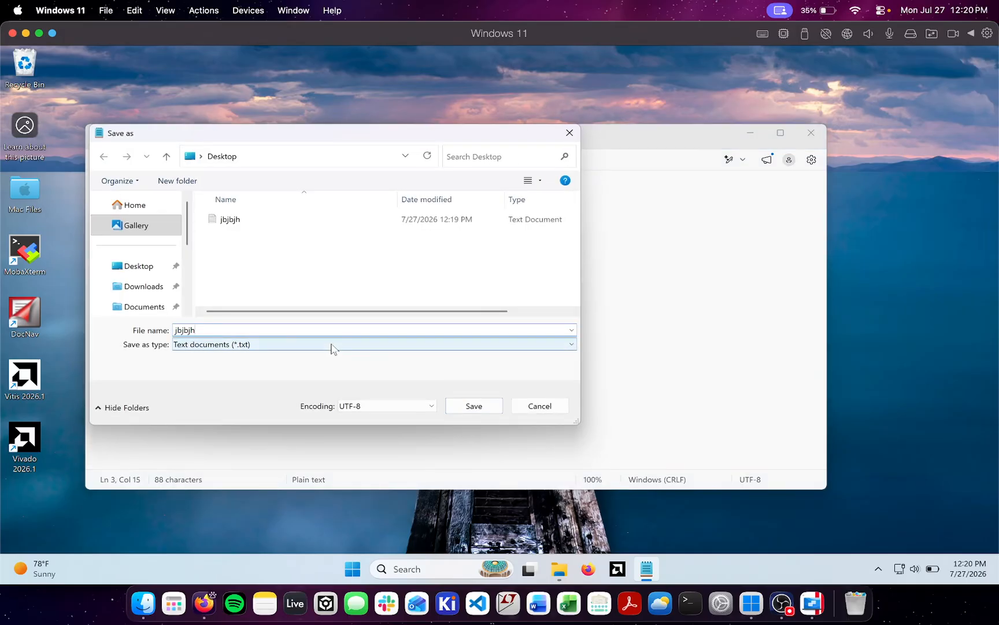
type("LaunchVivado.bat")
left_click(339, 345)
left_click(316, 366)
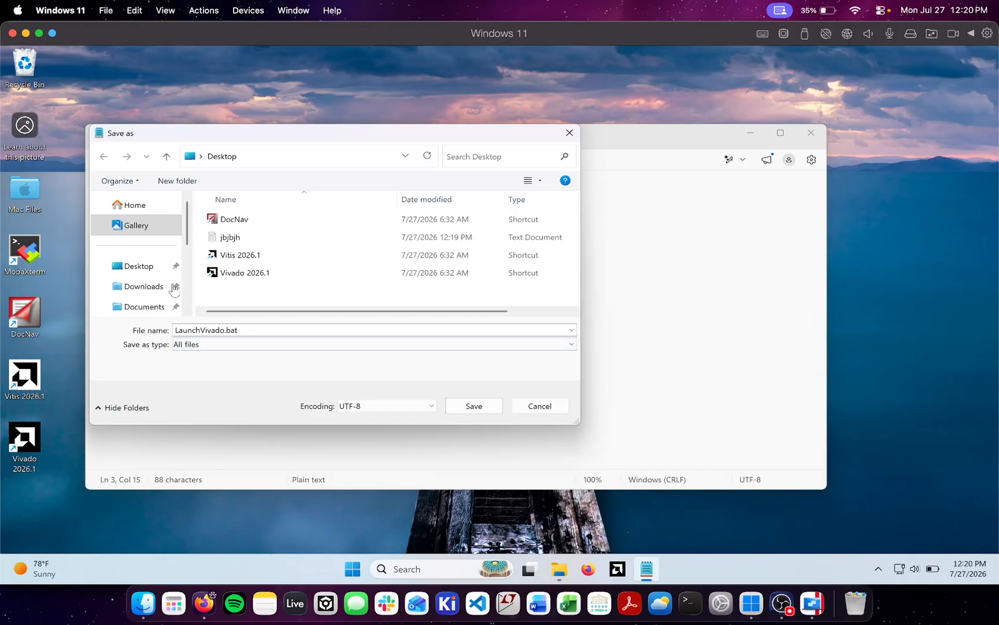
left_click(138, 266)
left_click(473, 405)
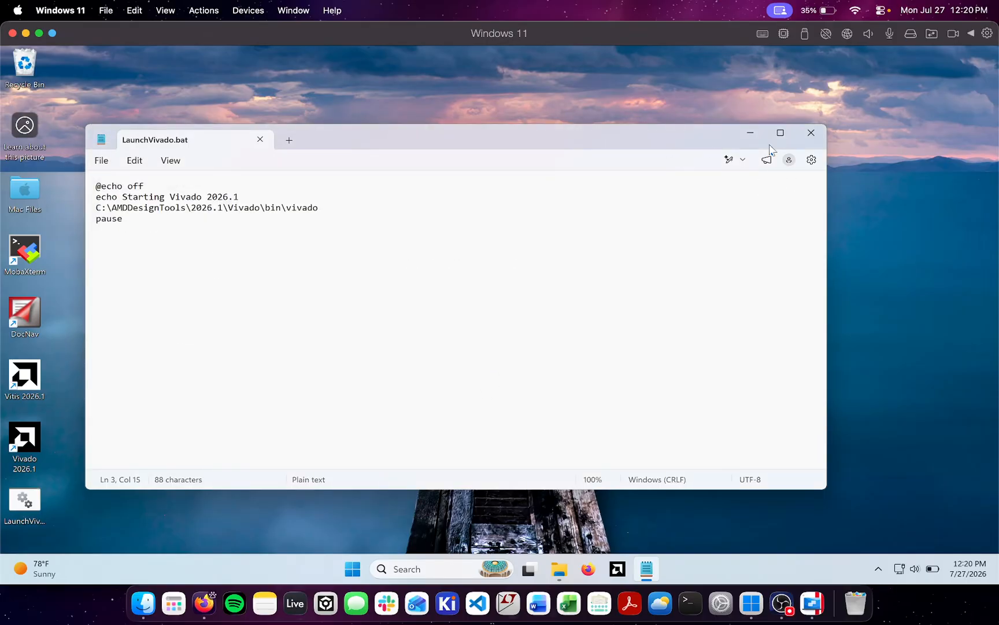
left_click(811, 132)
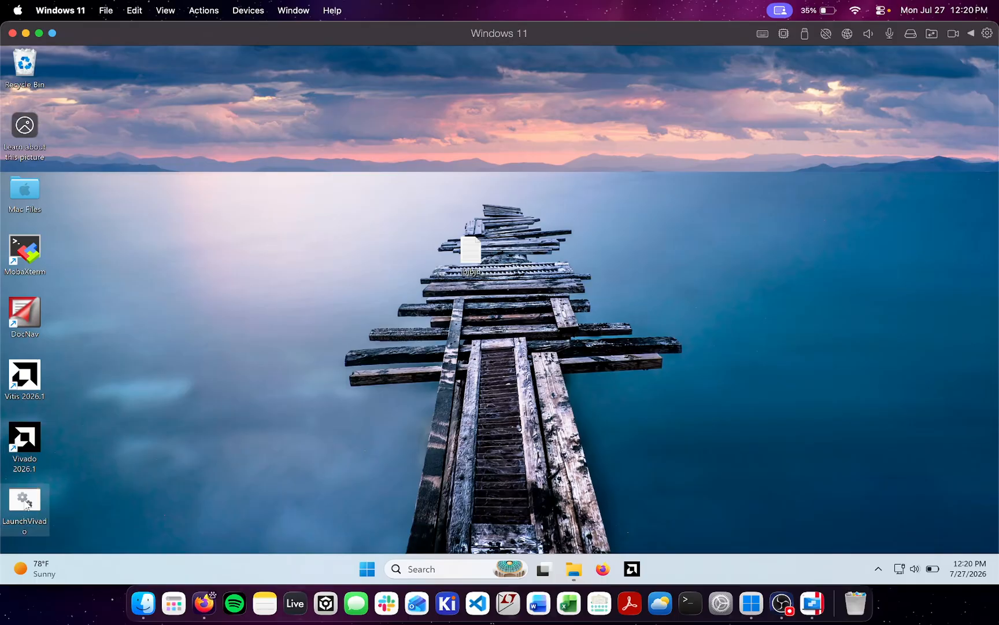
Move the LaunchVivado batch file beside jbjbjh on the desktop and test-run it, closing its terminal window at the end
left_click_drag(24, 499, 552, 246)
double_click(582, 250)
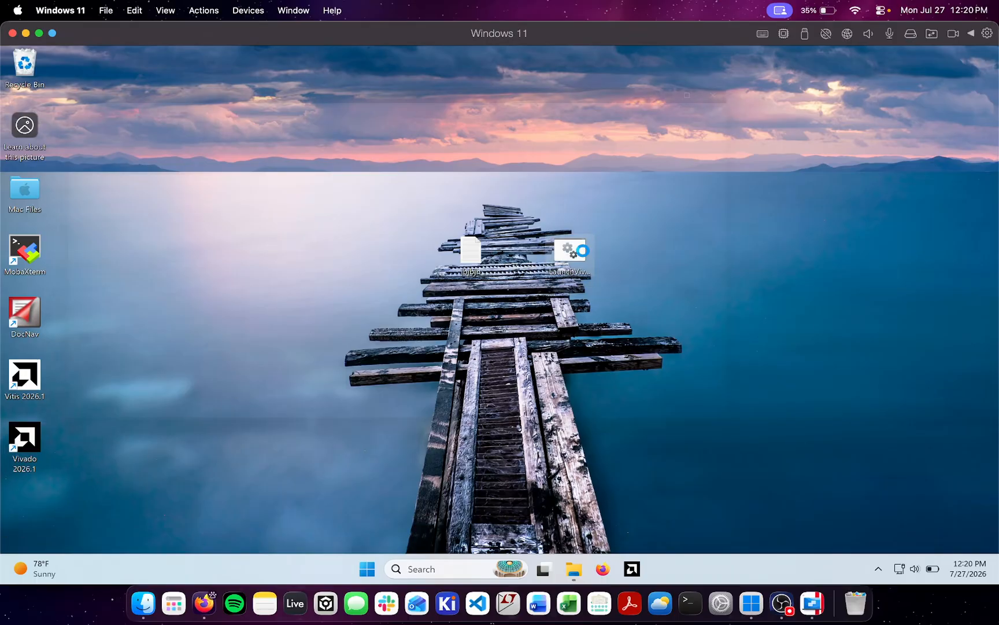
left_click_drag(403, 72, 594, 148)
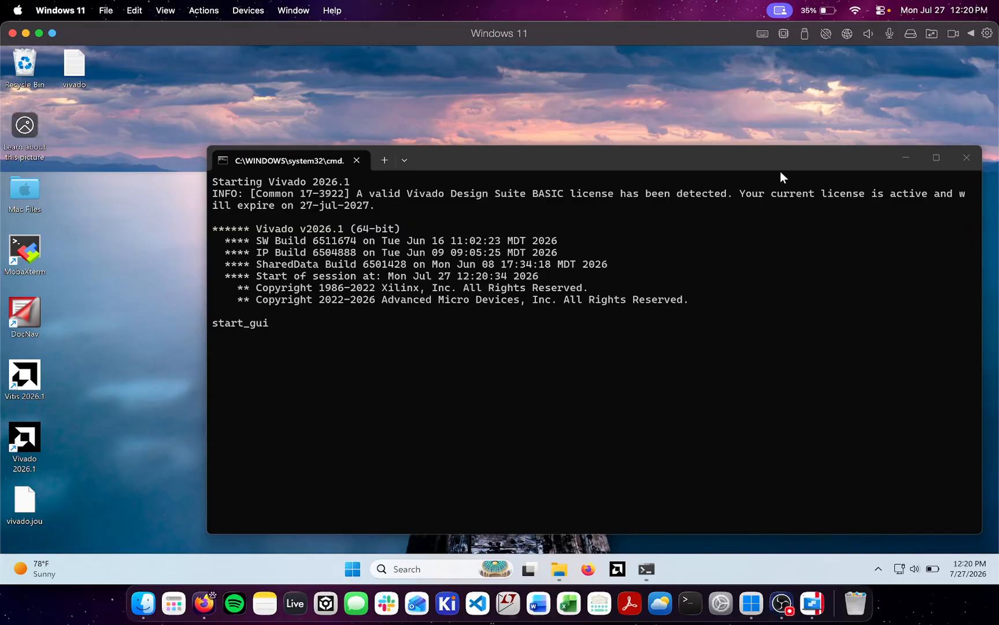
left_click_drag(780, 171, 544, 165)
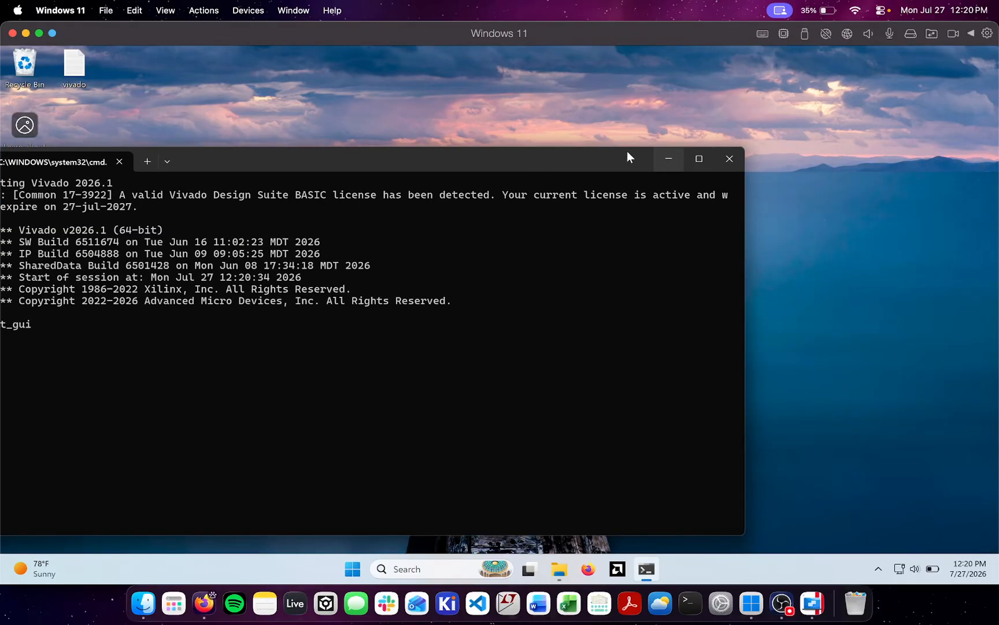
left_click_drag(627, 154, 846, 111)
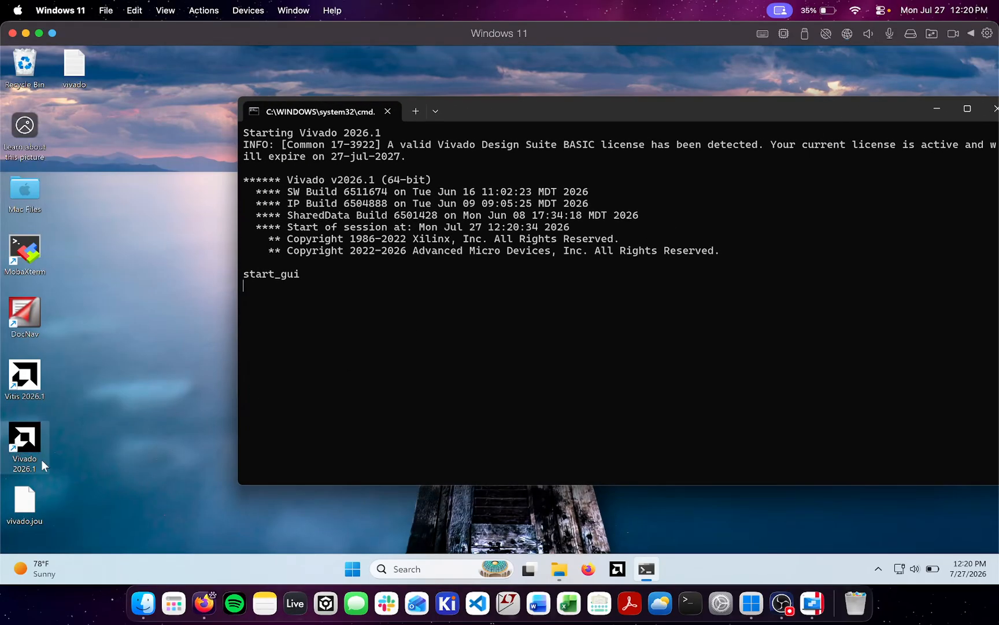
left_click_drag(813, 108, 653, 166)
left_click(824, 167)
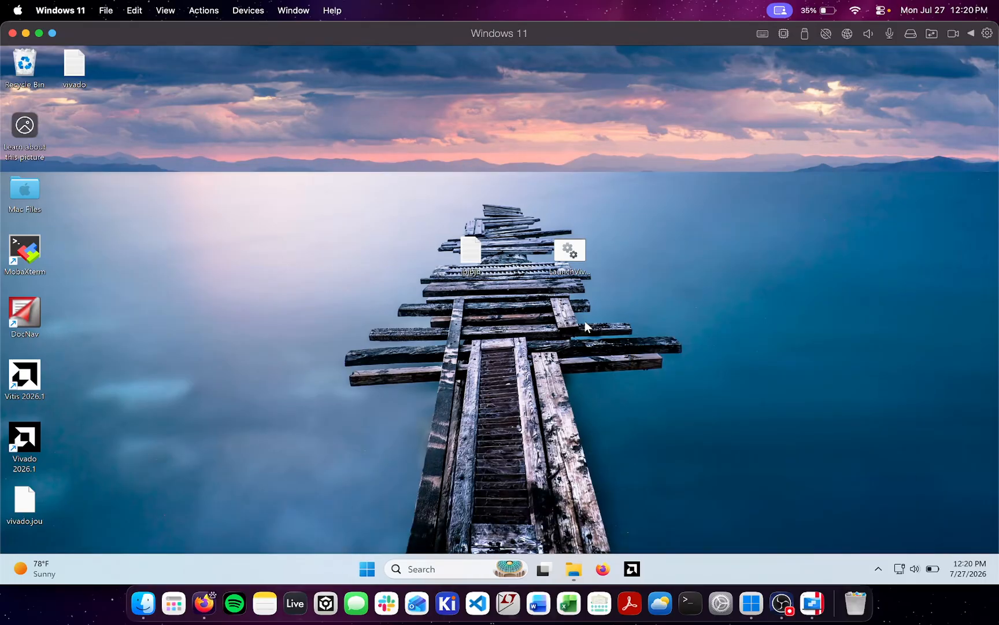
Search Windows for iexpress, run it as administrator, and allow it to make changes to the device
left_click(426, 568)
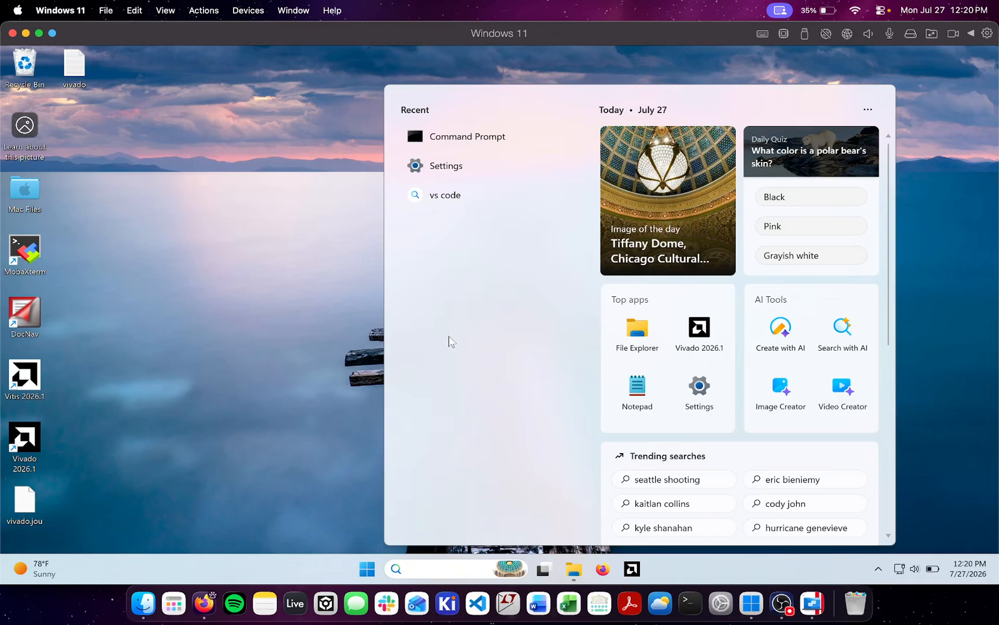
type("iexpe")
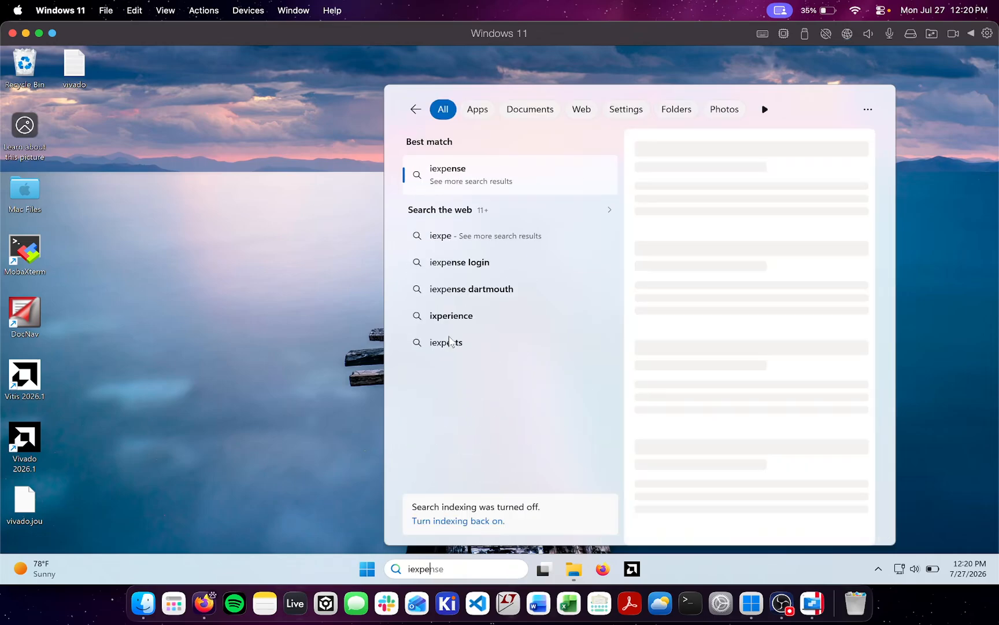
key("BackSpace")
type("ress")
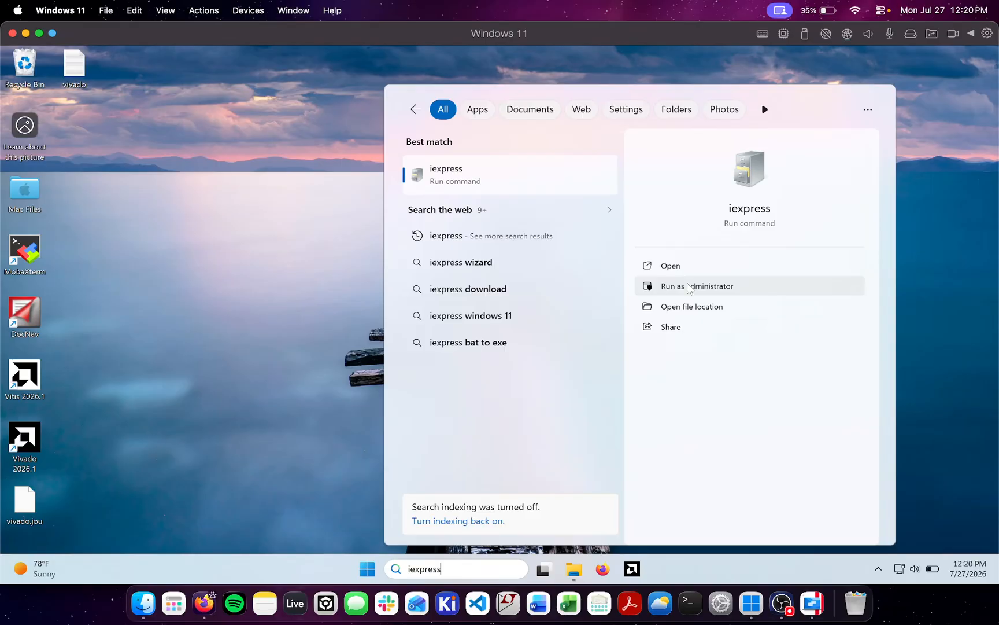
left_click(689, 286)
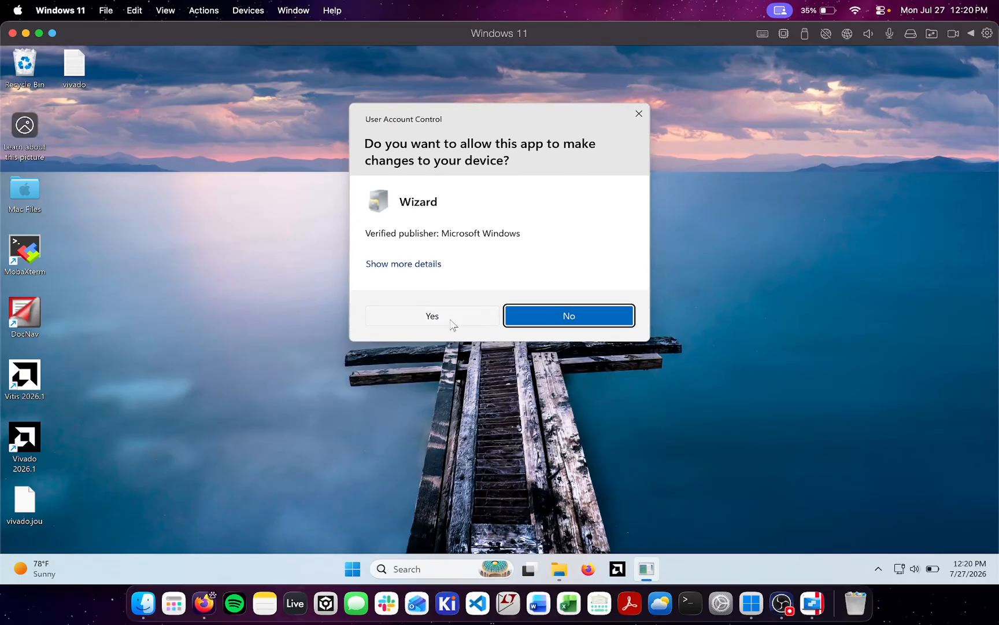
left_click(451, 320)
left_click_drag(232, 92, 286, 68)
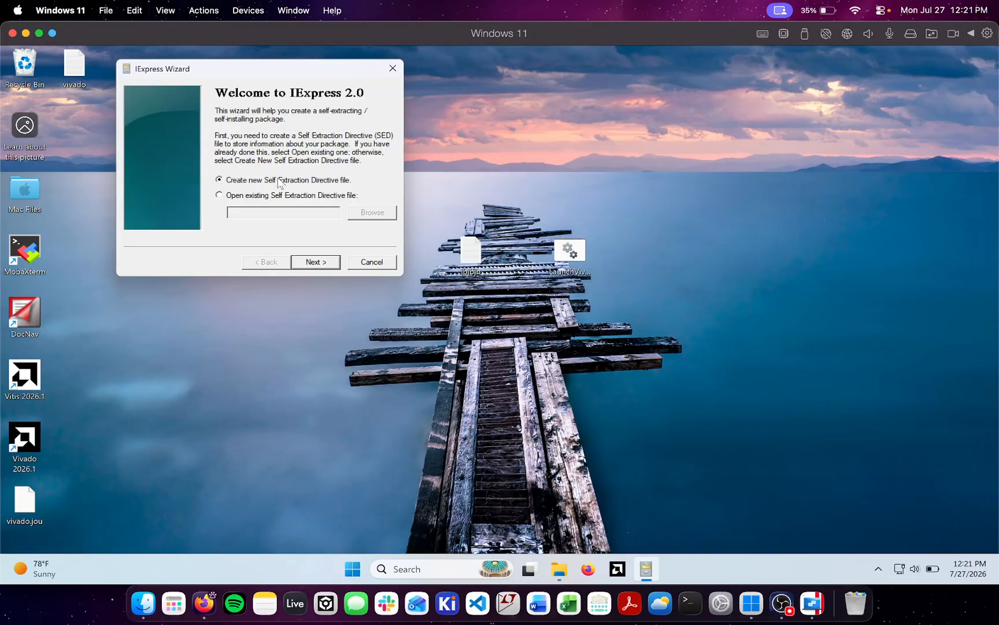
Set up a new self-extraction package that extracts files and runs an installation command, titled Vivado 2026.1, without displaying a license
left_click(321, 263)
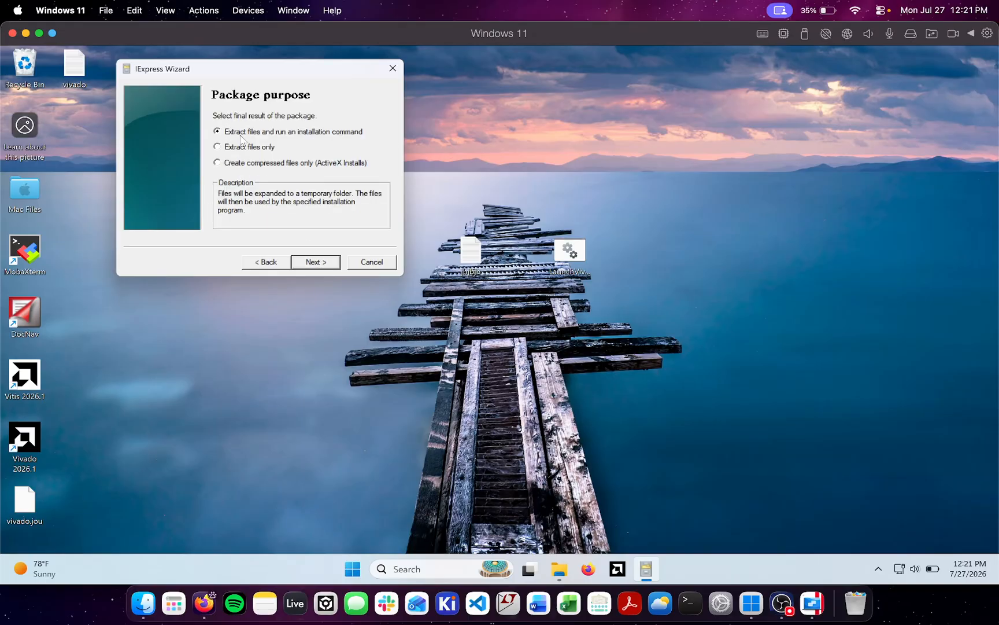
left_click(322, 264)
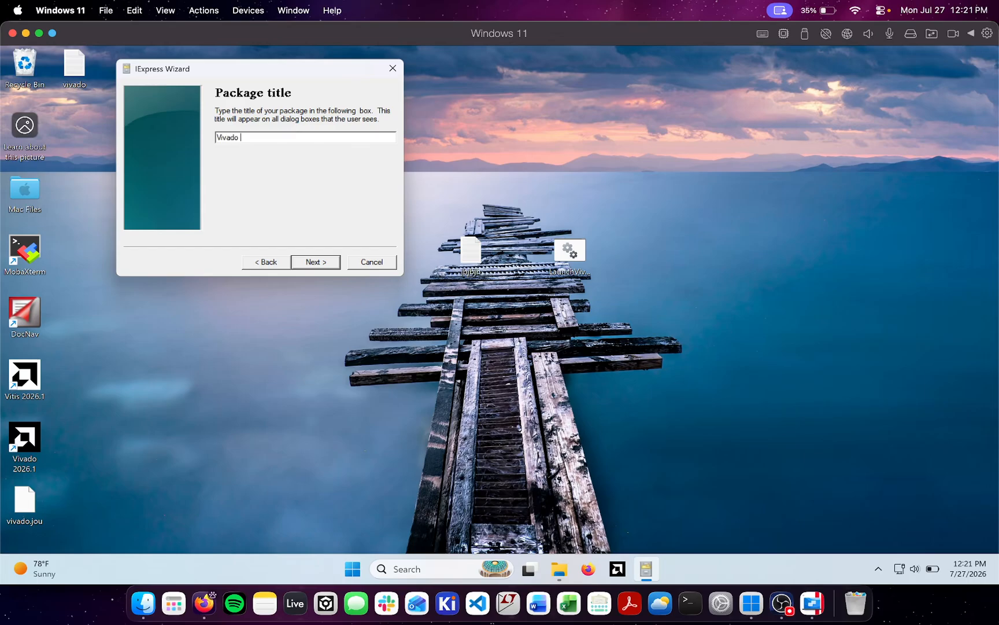
left_click(321, 265)
left_click(333, 262)
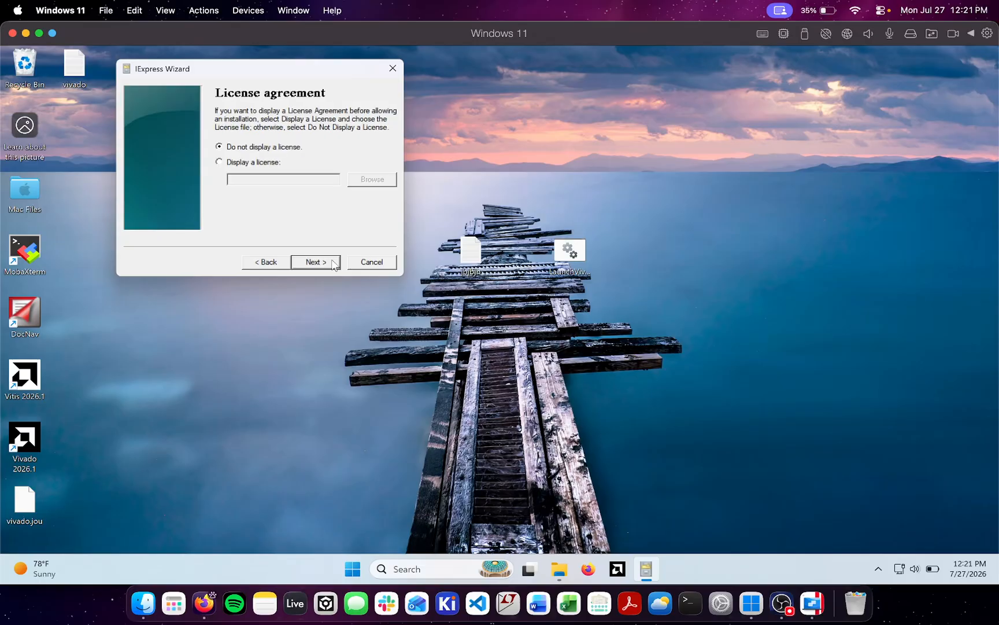
left_click(309, 261)
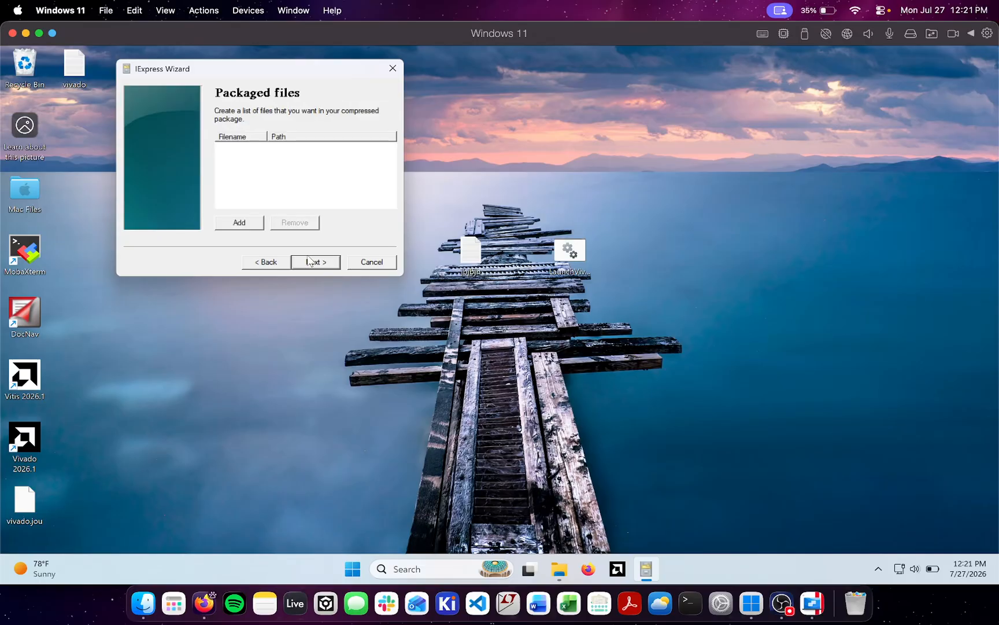
Add LaunchVivado.bat from the Desktop to the packaged files and continue to the install program settings
left_click(237, 223)
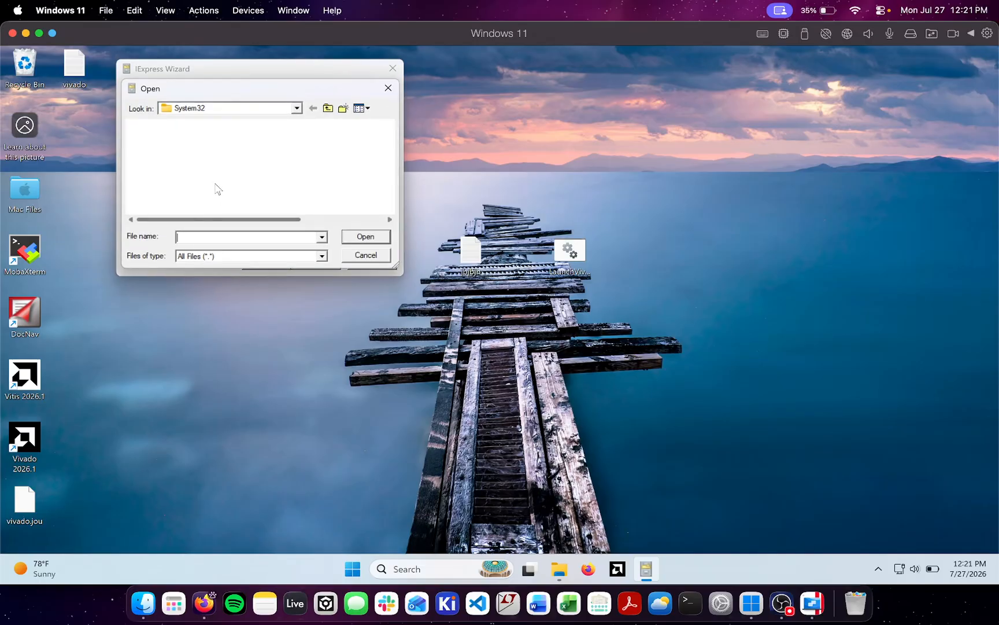
left_click_drag(212, 89, 657, 157)
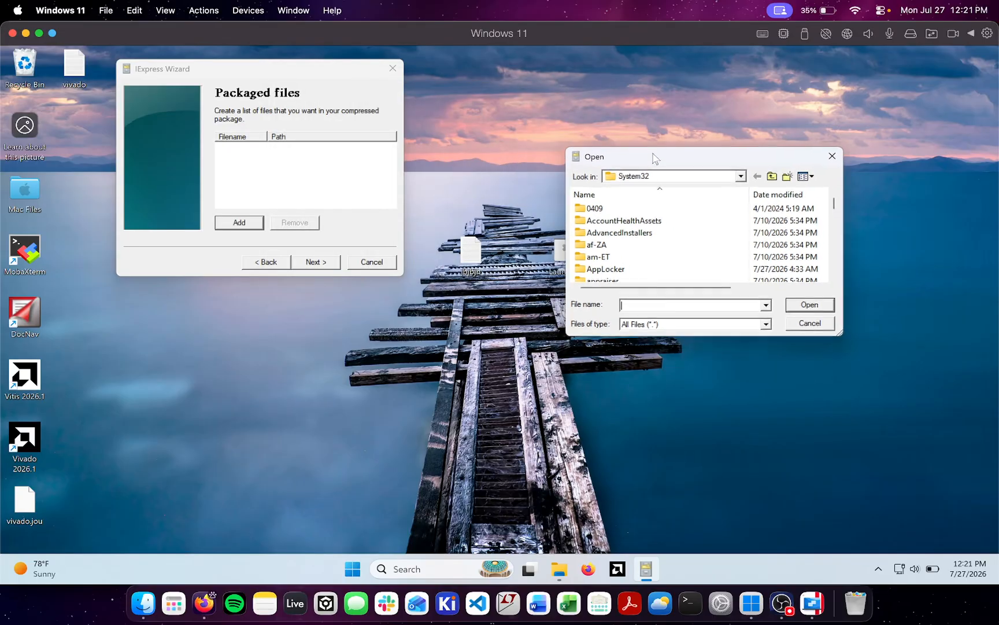
left_click(740, 176)
left_click(740, 176)
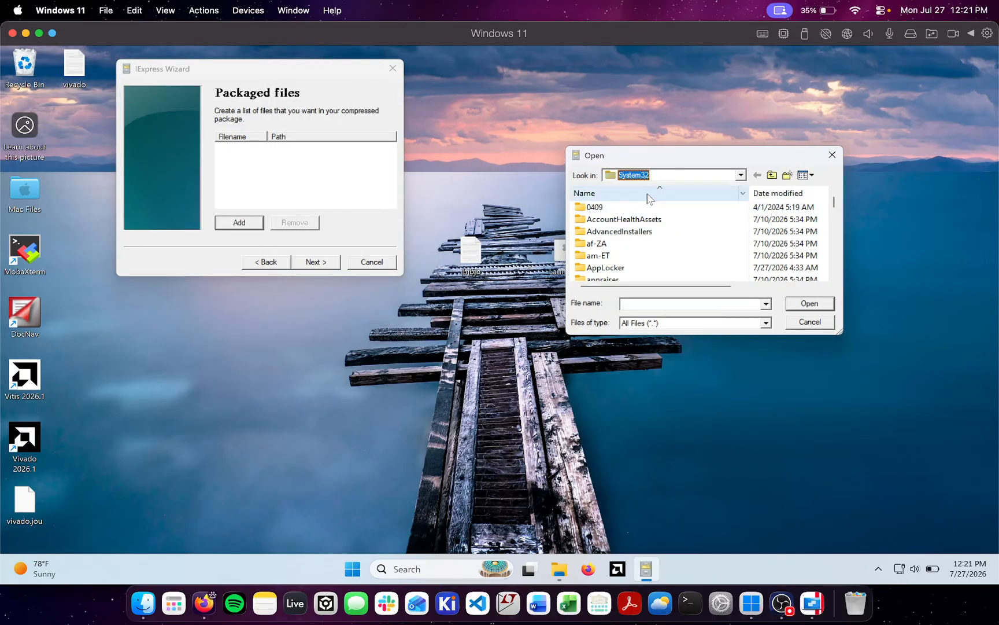
left_click(670, 174)
left_click(647, 199)
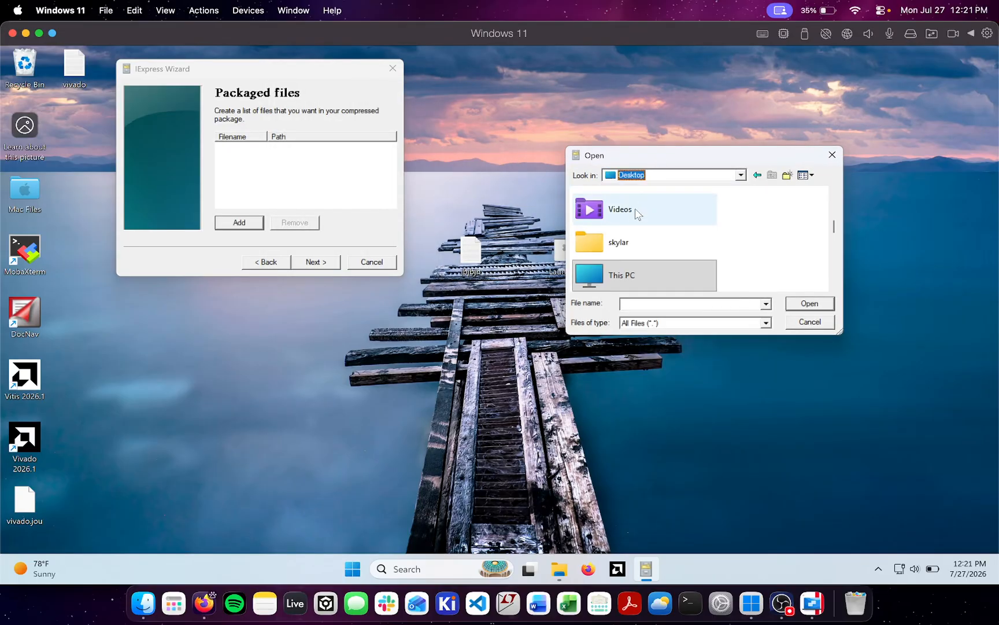
scroll(638, 220, "down", 10)
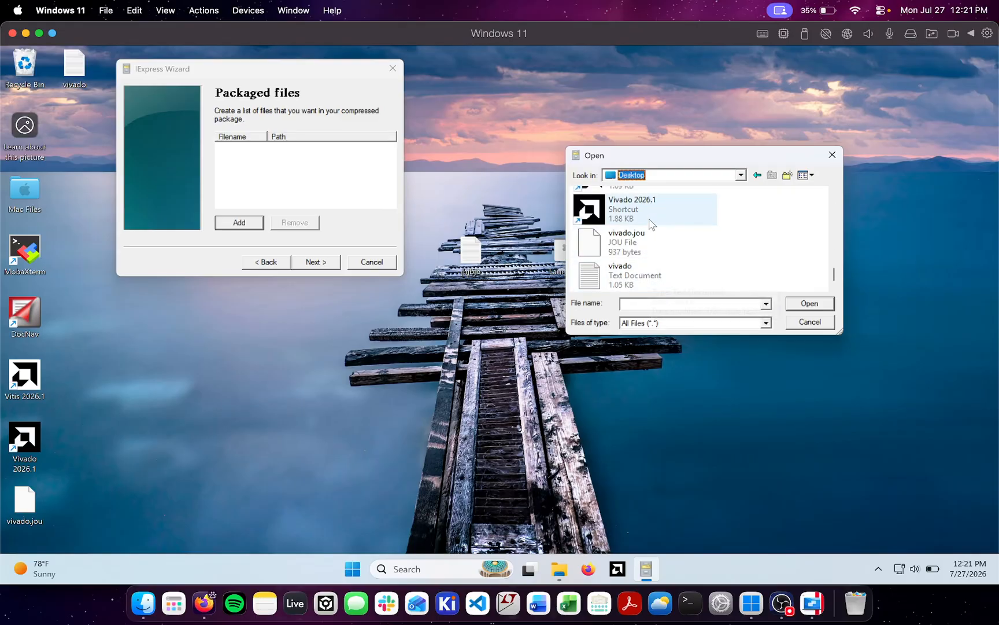
scroll(636, 258, "up", 3)
left_click(630, 253)
double_click(629, 253)
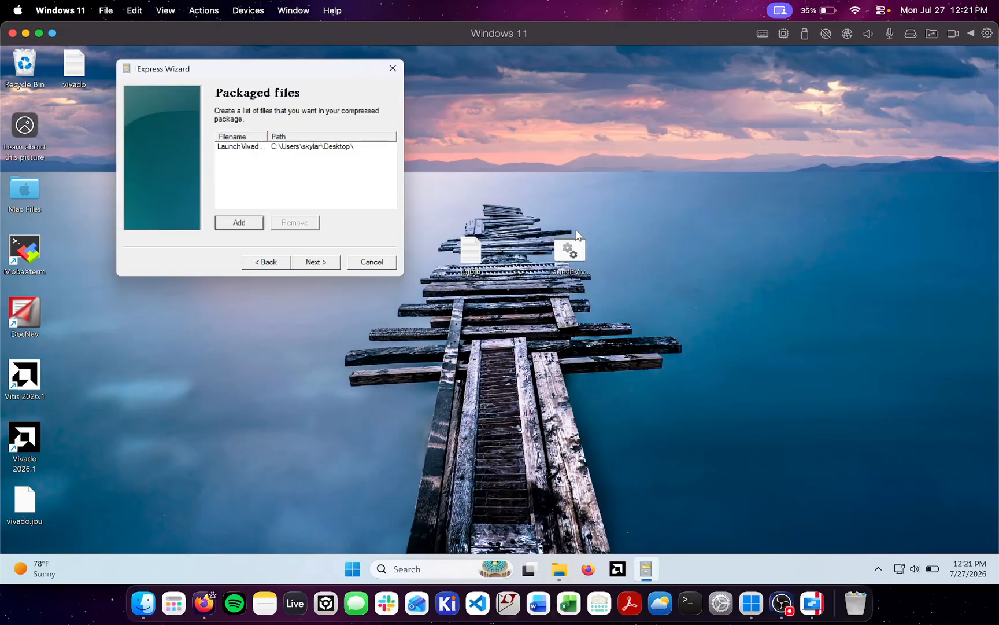
left_click(328, 264)
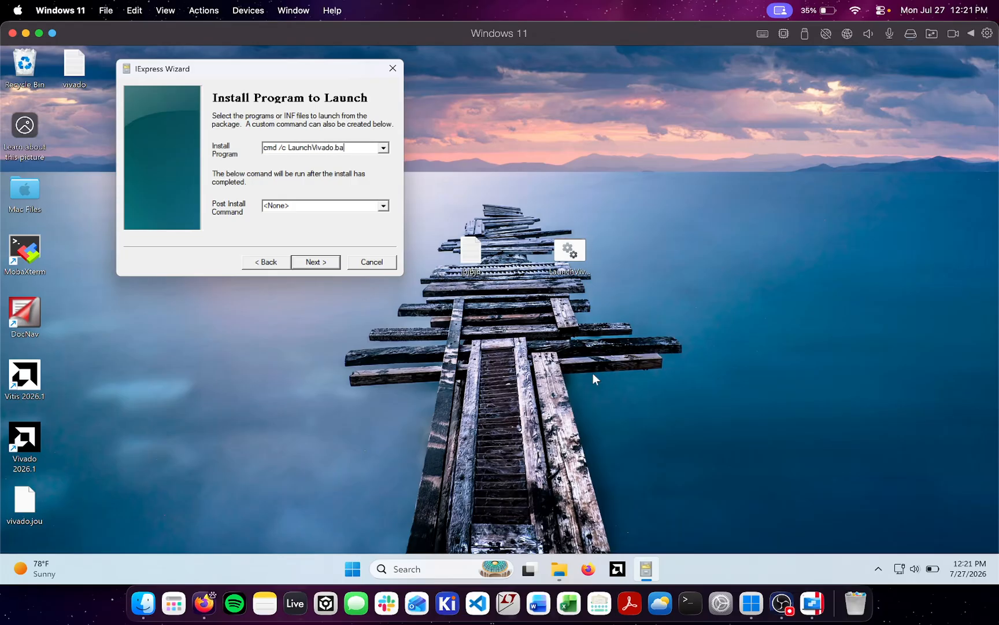
Set the install program to cmd /c LaunchVivado.bat, keep the default window display, and continue to the package name and options
type("t")
left_click(321, 263)
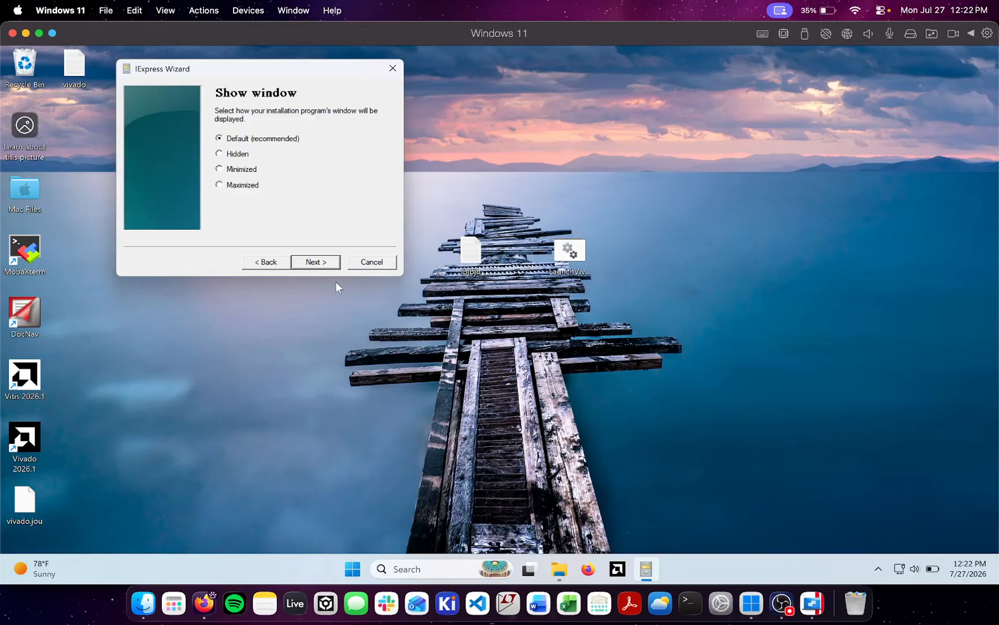
left_click(324, 265)
left_click(327, 268)
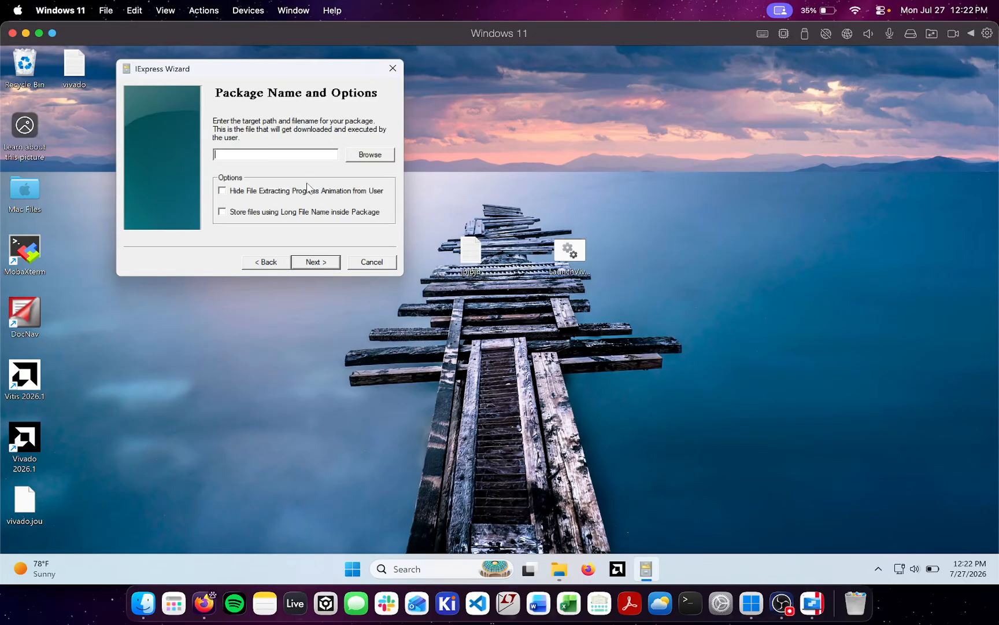
Set the package's target file to Launch Vivado 2026.1 on the Desktop as an executable
left_click(373, 161)
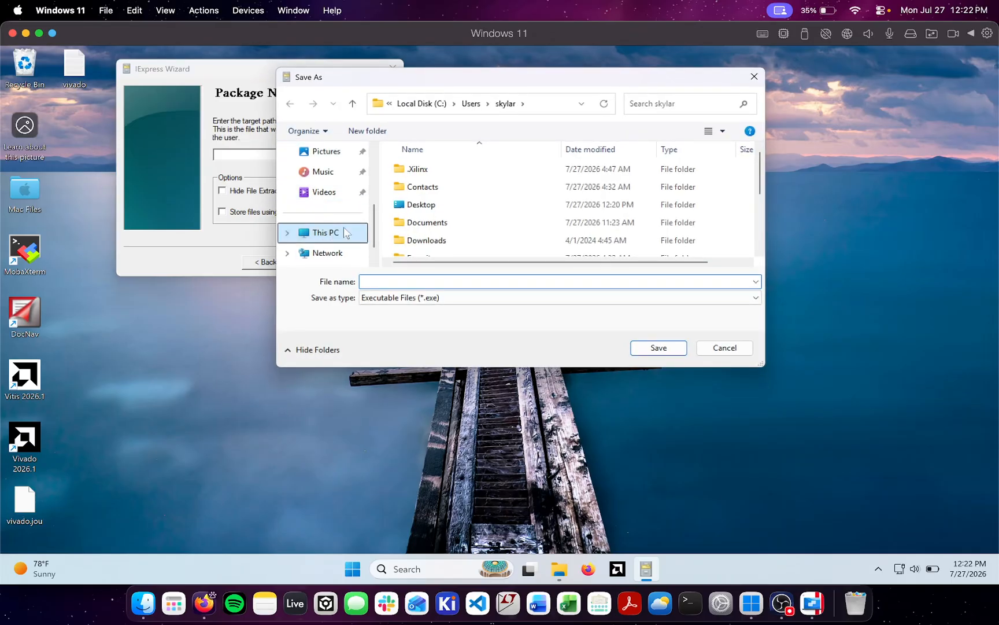
left_click(427, 209)
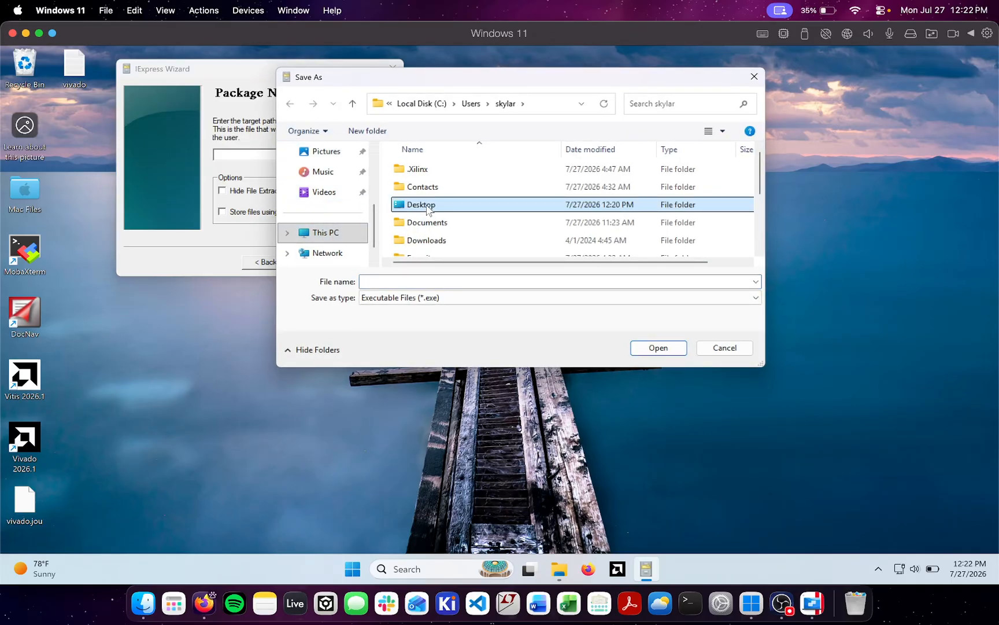
double_click(487, 205)
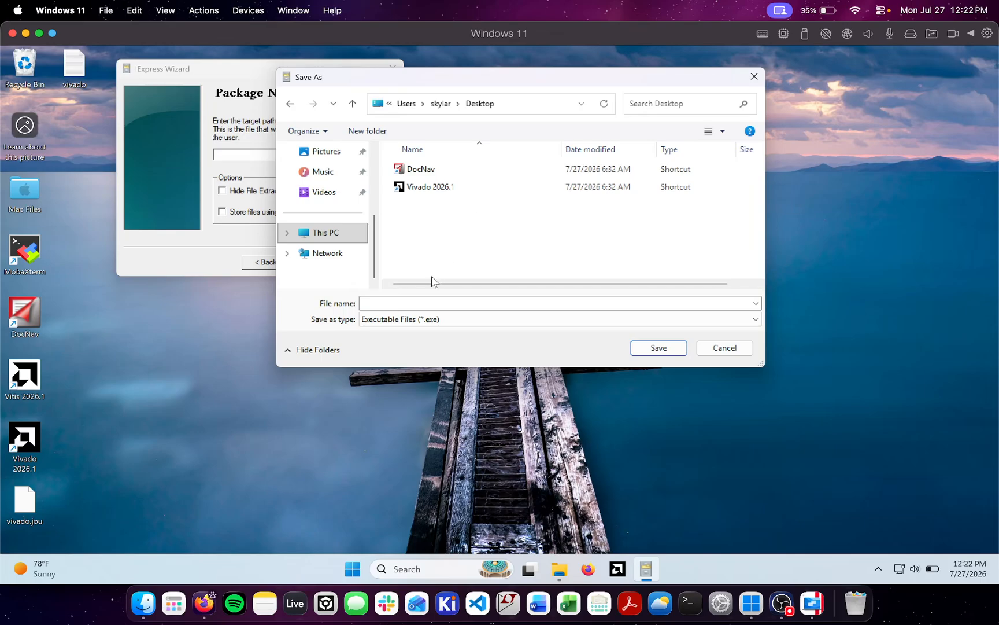
left_click(392, 304)
type("Launch Vivado")
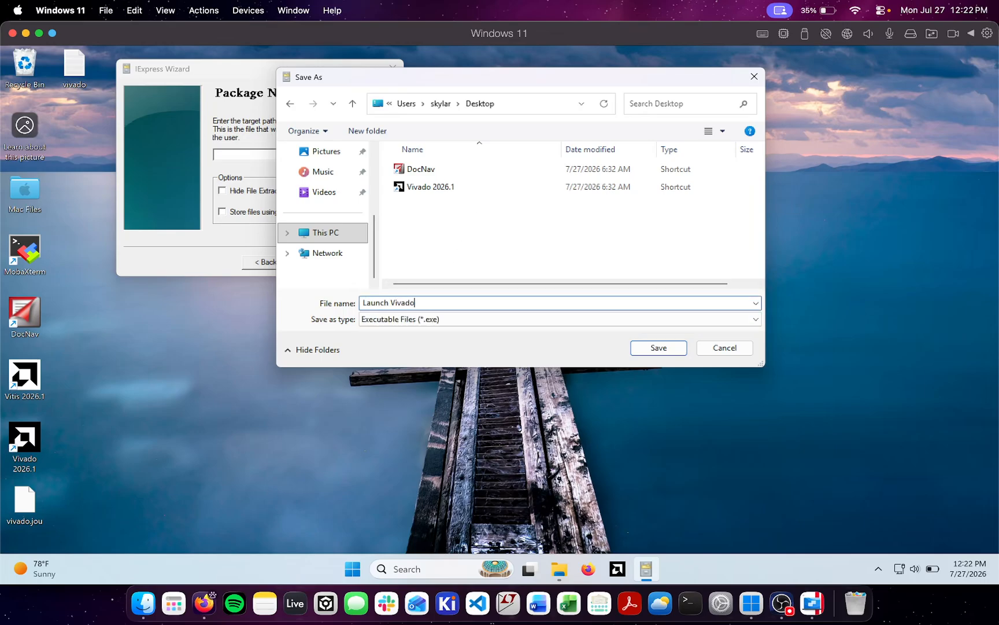
type(" 2026.1")
left_click(658, 347)
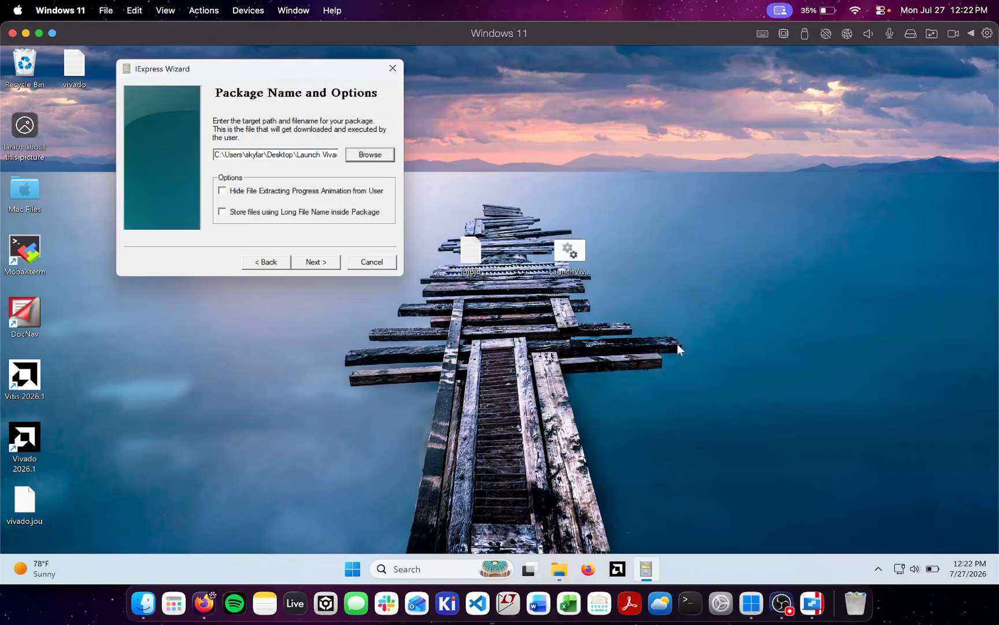
Enable storing files using long file names inside the package and configure it for no restart
left_click(298, 151)
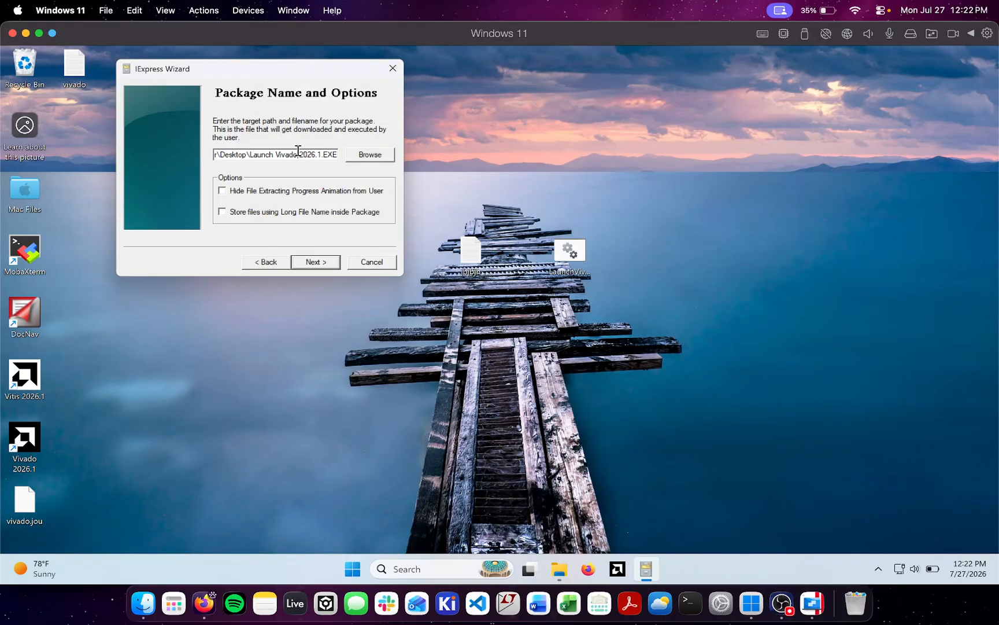
left_click(222, 212)
left_click(535, 350)
left_click(316, 262)
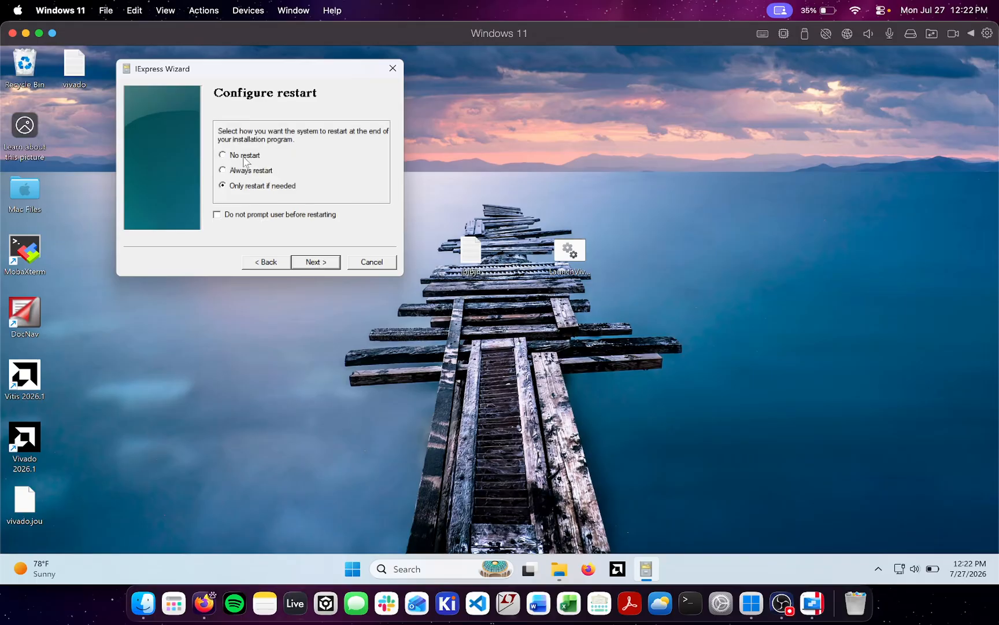
left_click(244, 156)
left_click(324, 262)
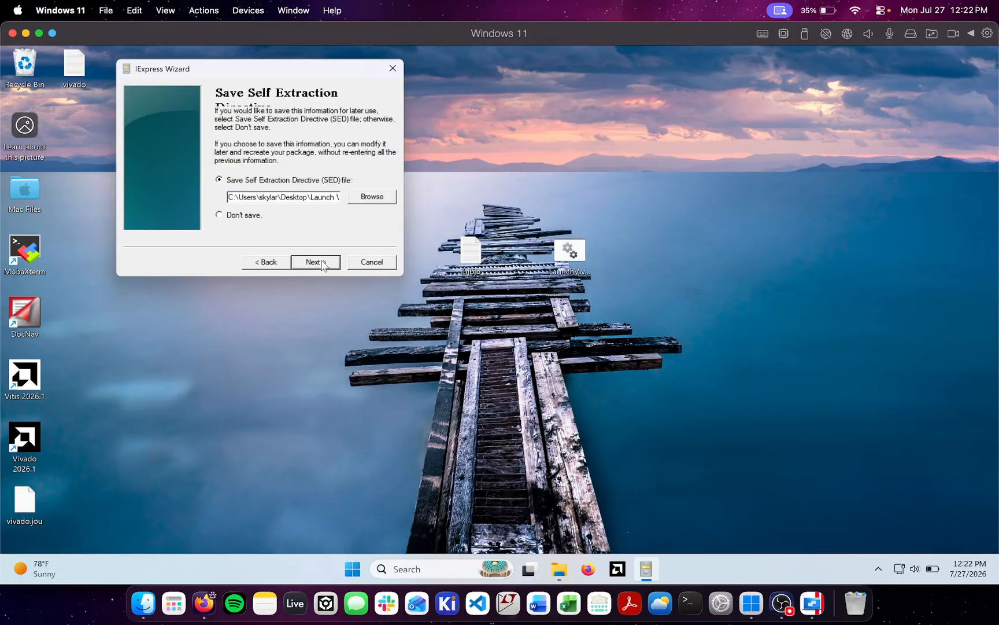
Choose not to save the self extraction directive, create the package, and finish the wizard
left_click(234, 218)
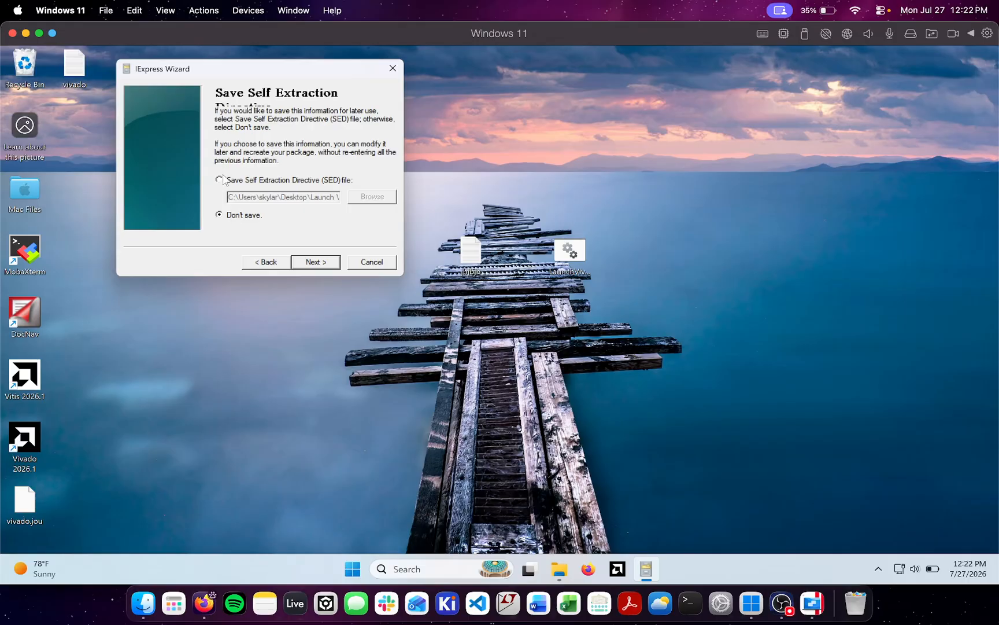
left_click(325, 262)
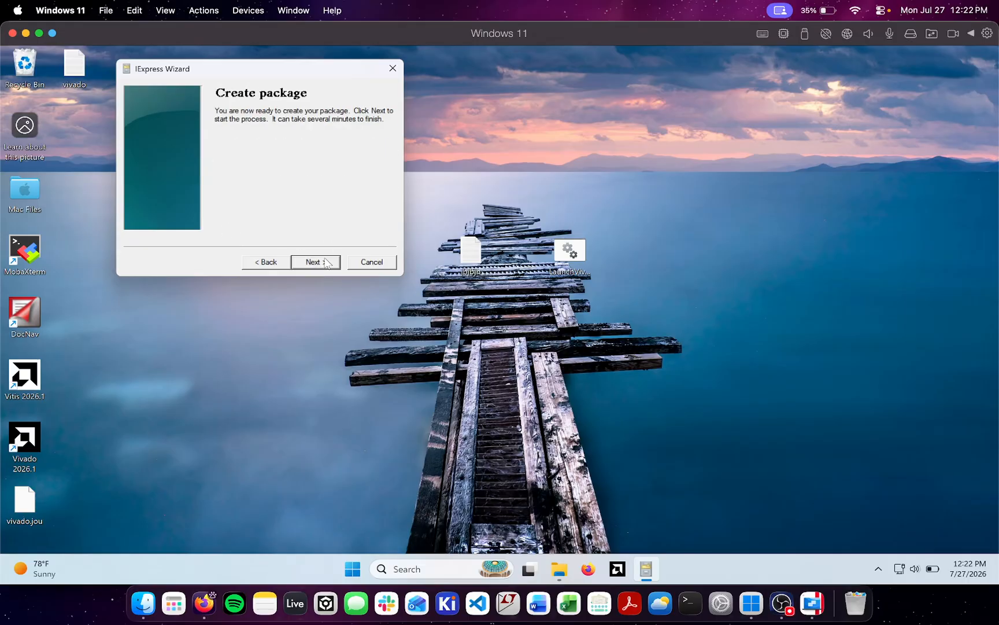
left_click(325, 262)
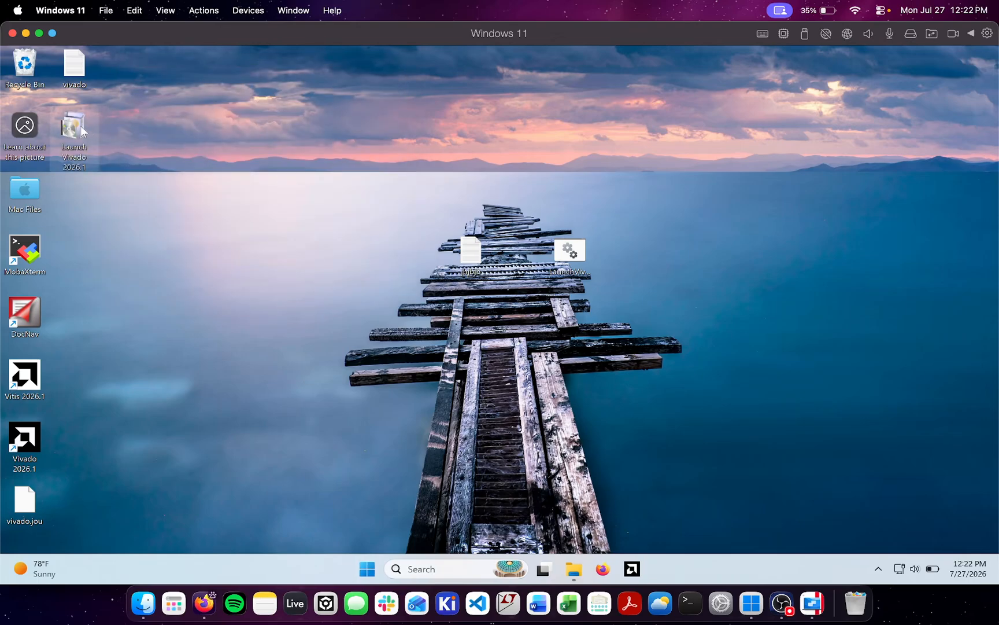
Move the Launch Vivado 2026.1 executable to an open desktop area and test-run it twice, closing its terminal window each time
left_click_drag(72, 127, 428, 127)
right_click(428, 127)
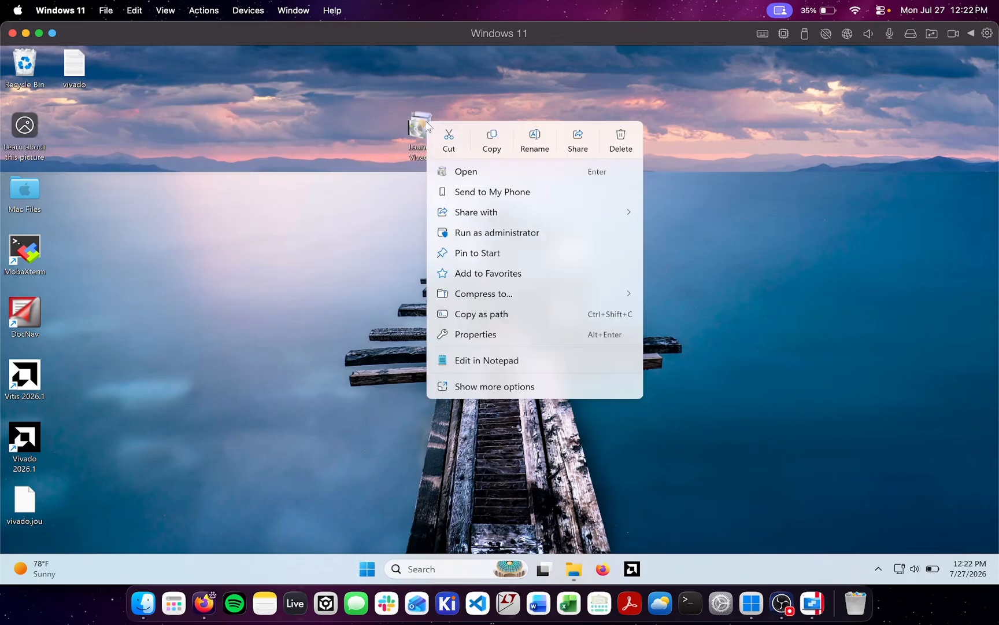
key("Escape")
double_click(427, 134)
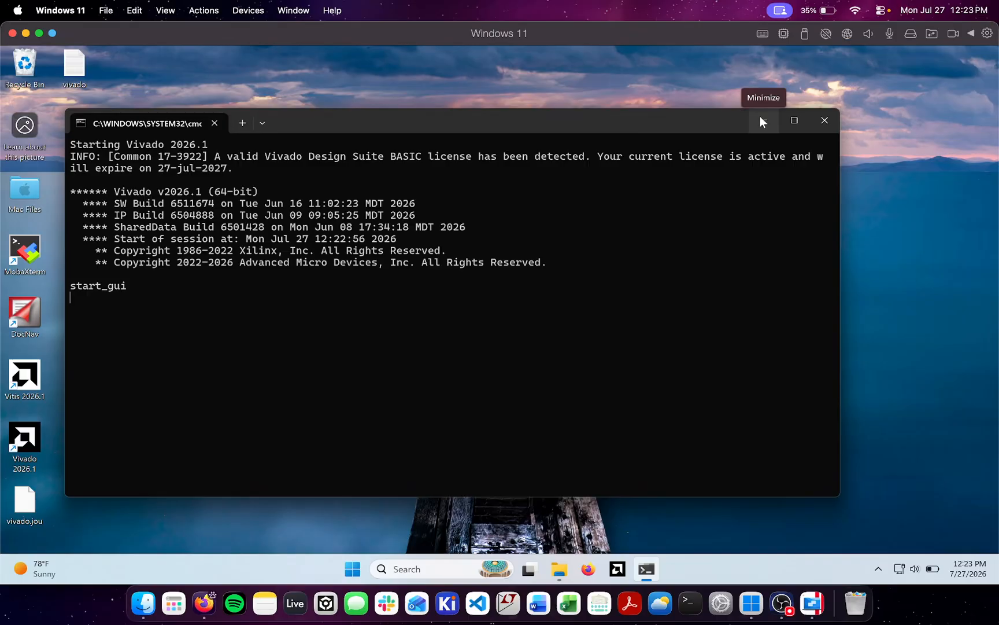
left_click_drag(320, 119, 415, 183)
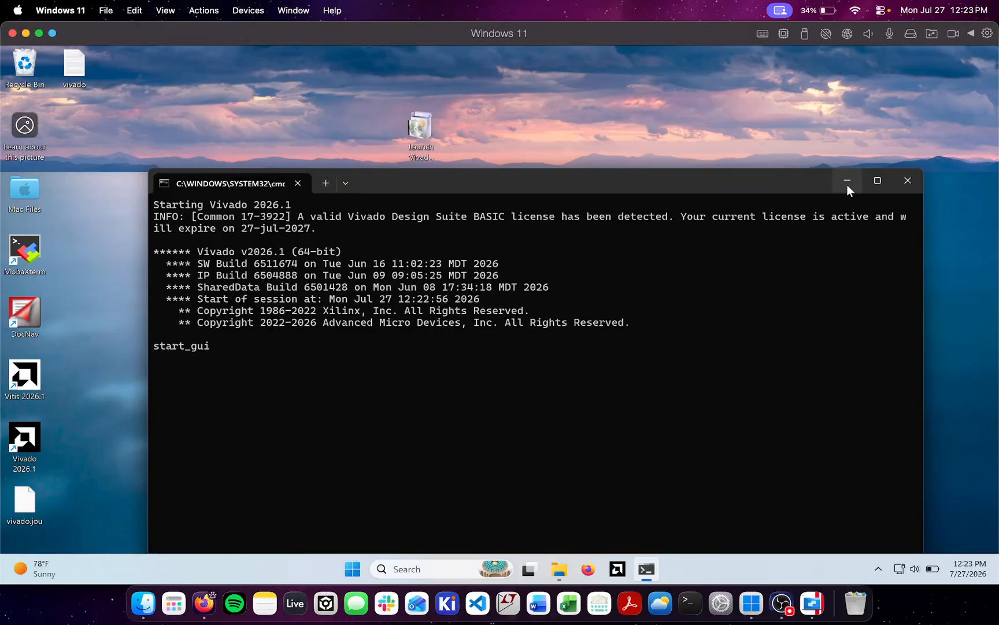
left_click(915, 166)
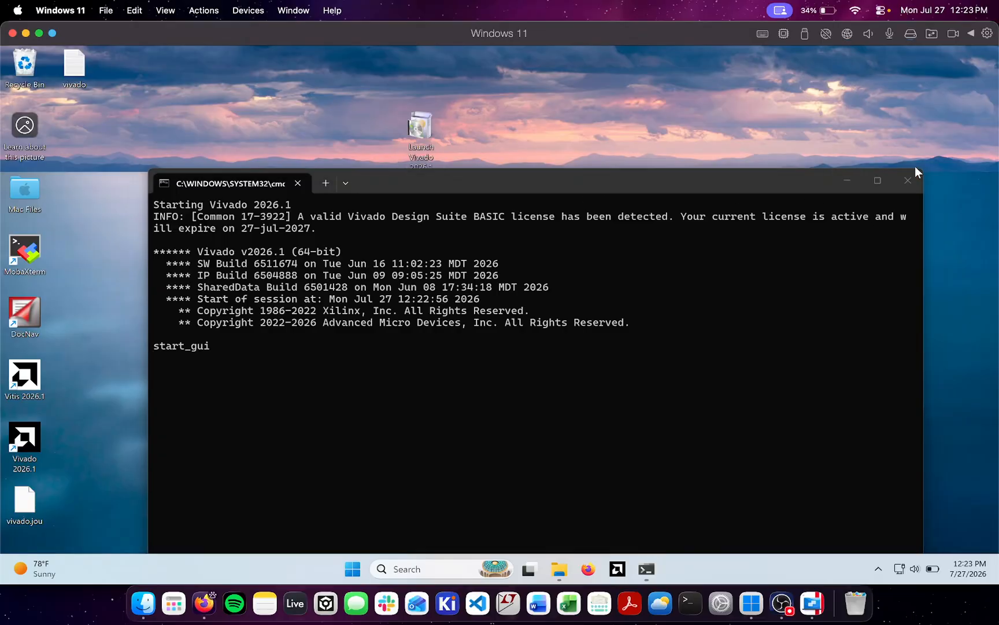
left_click(914, 173)
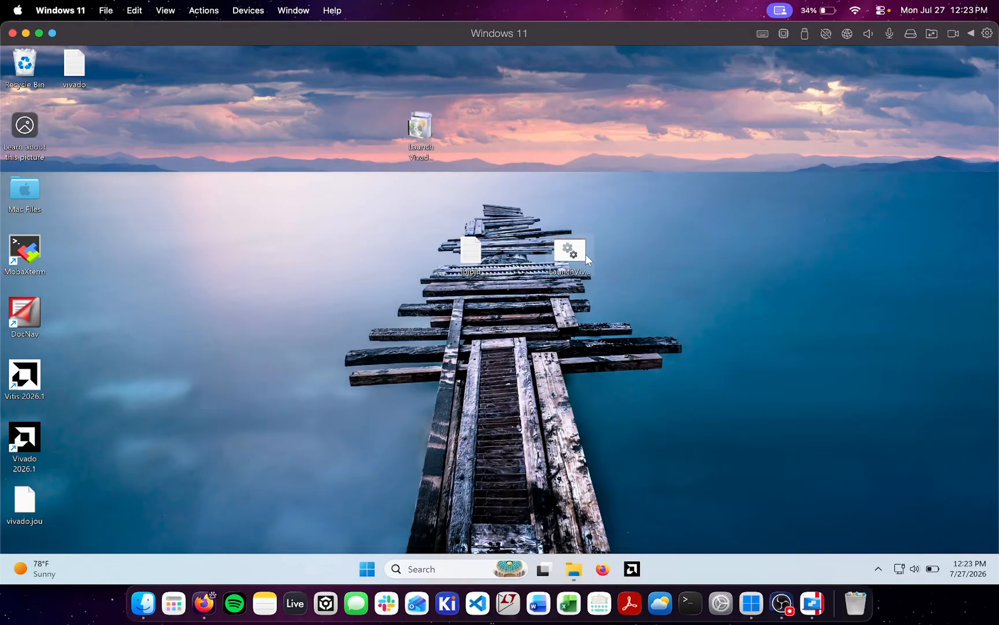
double_click(419, 133)
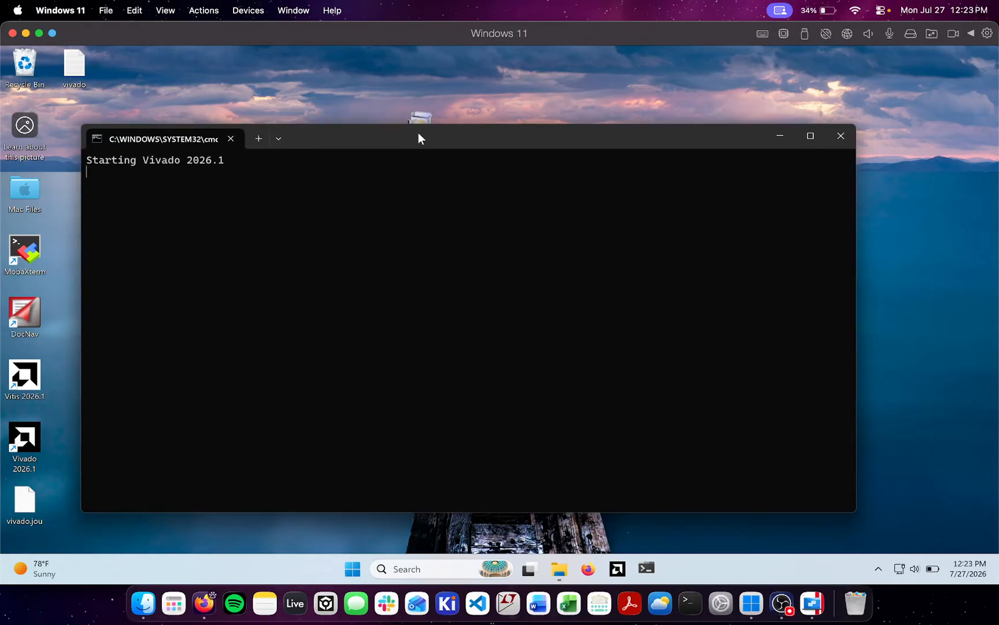
left_click(841, 137)
Create a shortcut to the Launch Vivado 2026.1 executable and move it to an open area below the executable on the desktop
right_click(423, 127)
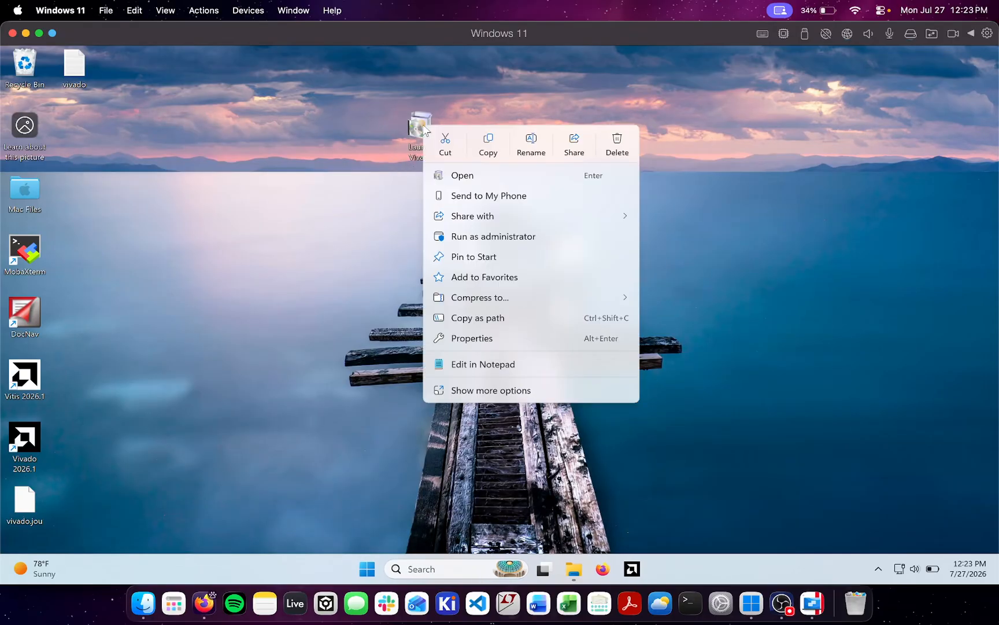
left_click(499, 391)
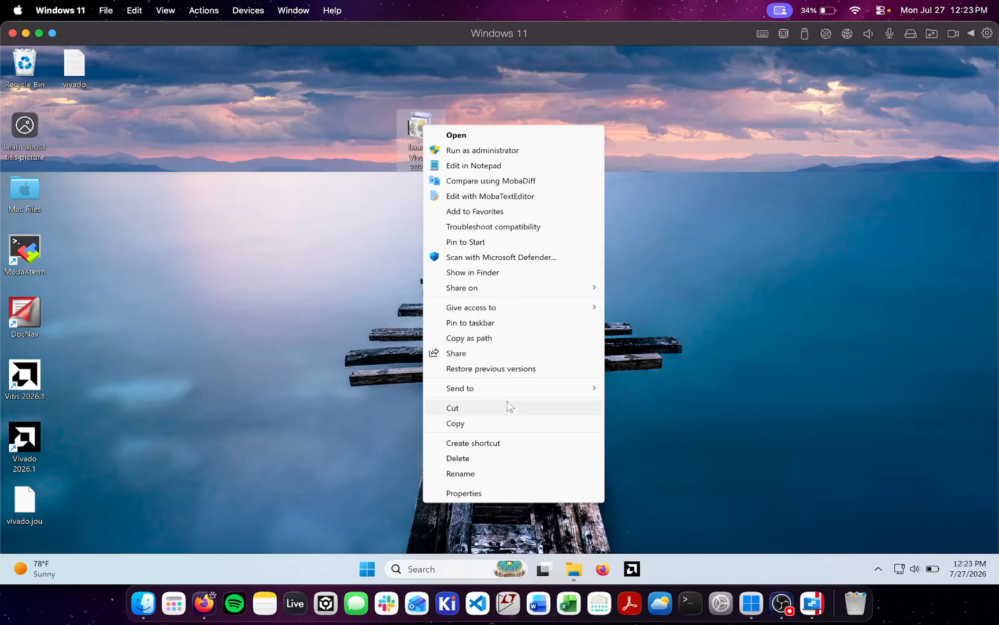
left_click(490, 443)
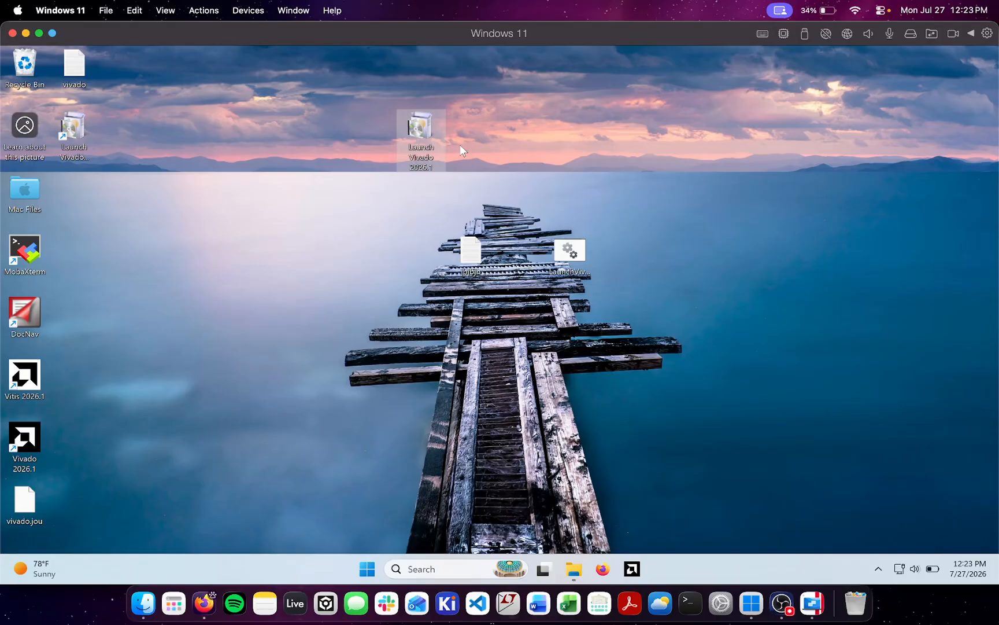
left_click_drag(80, 139, 294, 237)
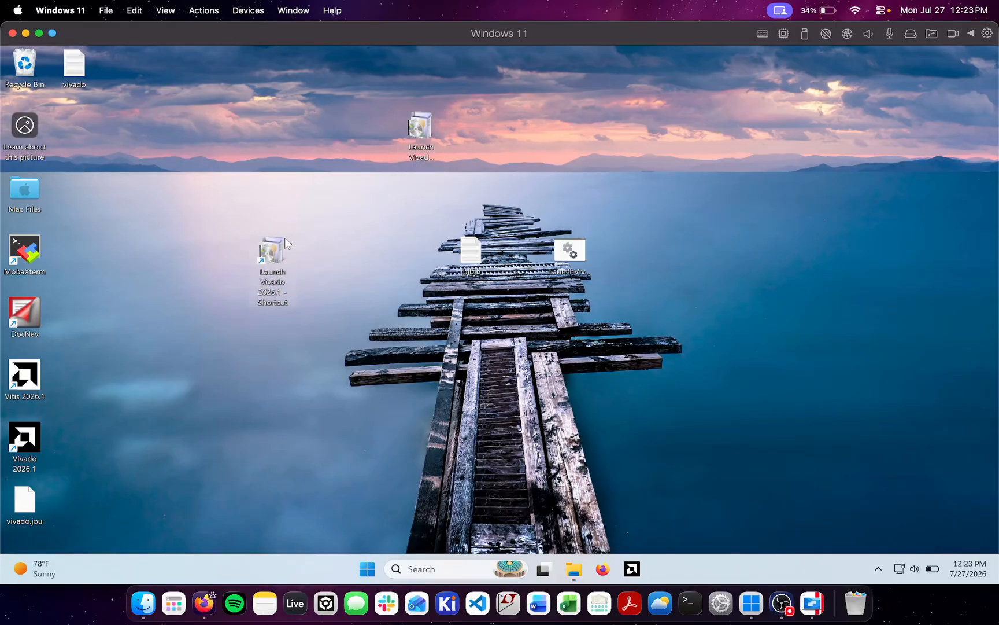
Rename the new shortcut as Launch Vivado 2026.1, removing the Shortcut suffix
right_click(285, 239)
left_click(435, 170)
left_click_drag(463, 169, 372, 94)
right_click(262, 247)
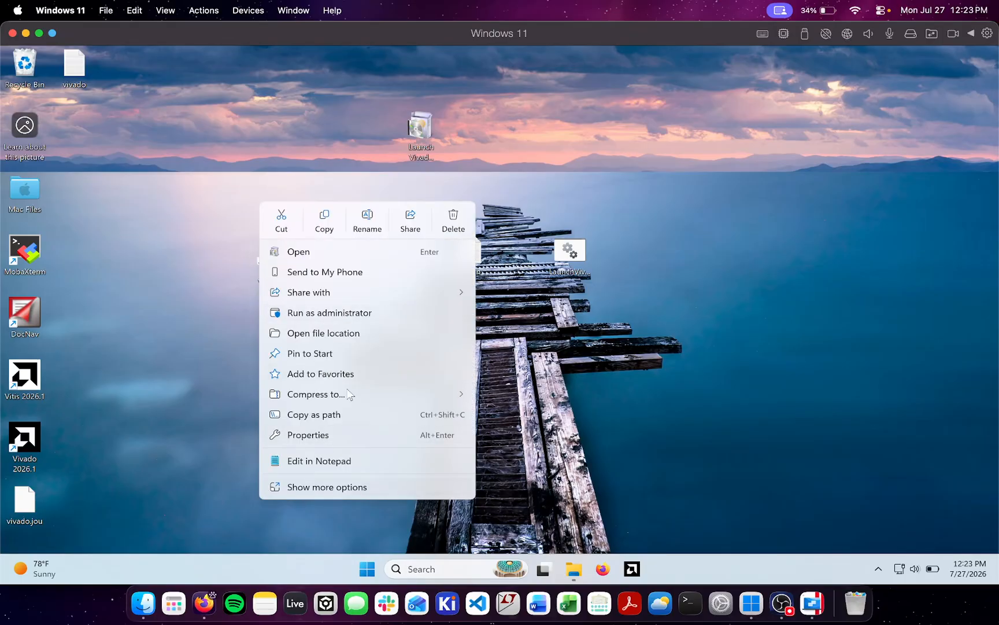
left_click(370, 223)
key("BackSpace")
key("BackSpace")
key("BackSpace")
key("BackSpace")
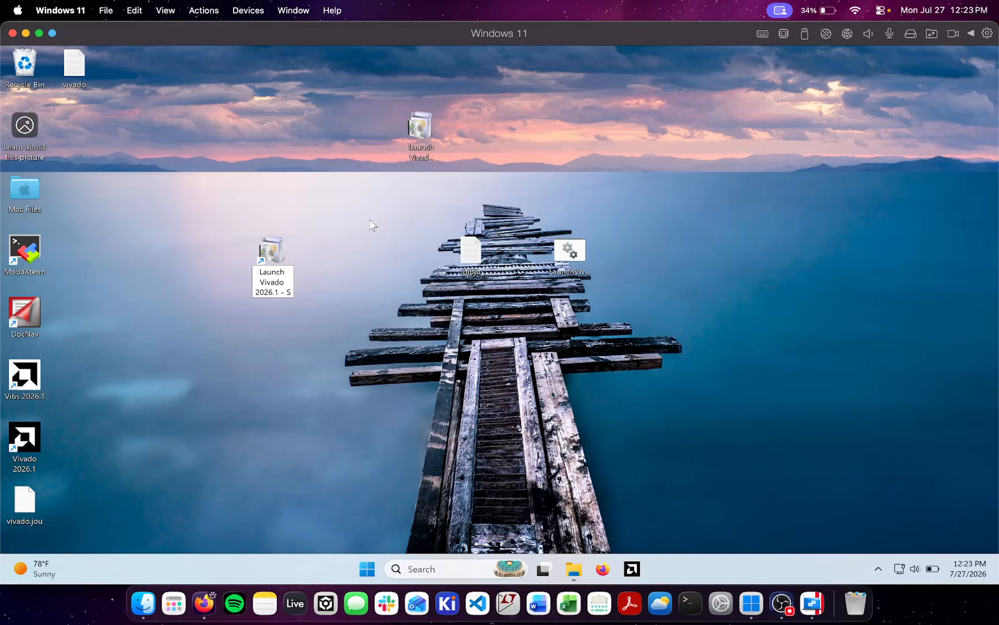
left_click(41, 434)
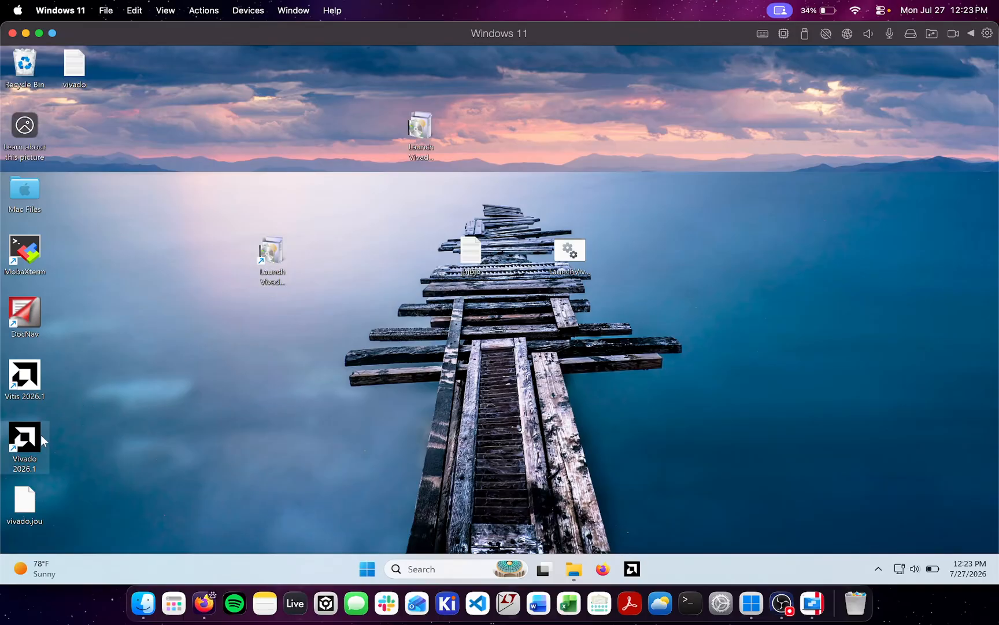
Copy the vivado_logo.ico path from the icon settings of the original Vivado 2026.1 shortcut, leaving its properties unchanged
right_click(40, 434)
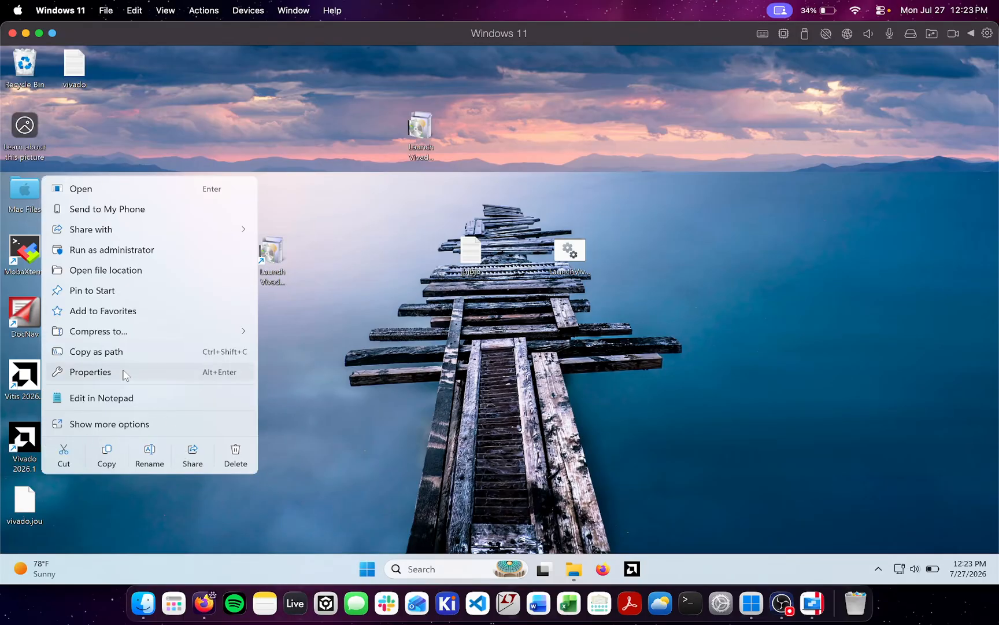
left_click(122, 373)
left_click(157, 370)
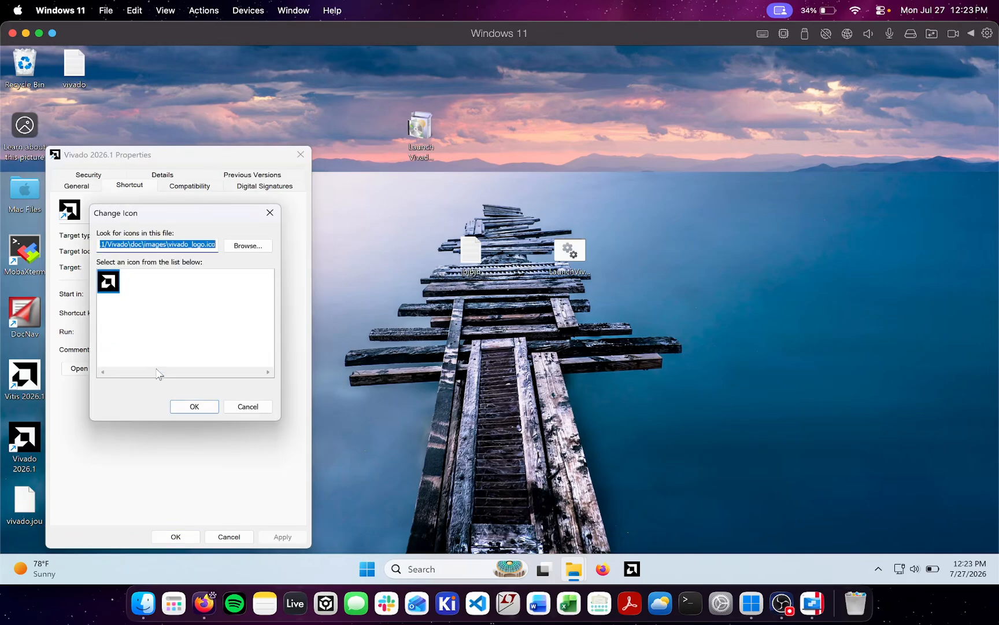
left_click(254, 409)
left_click(229, 536)
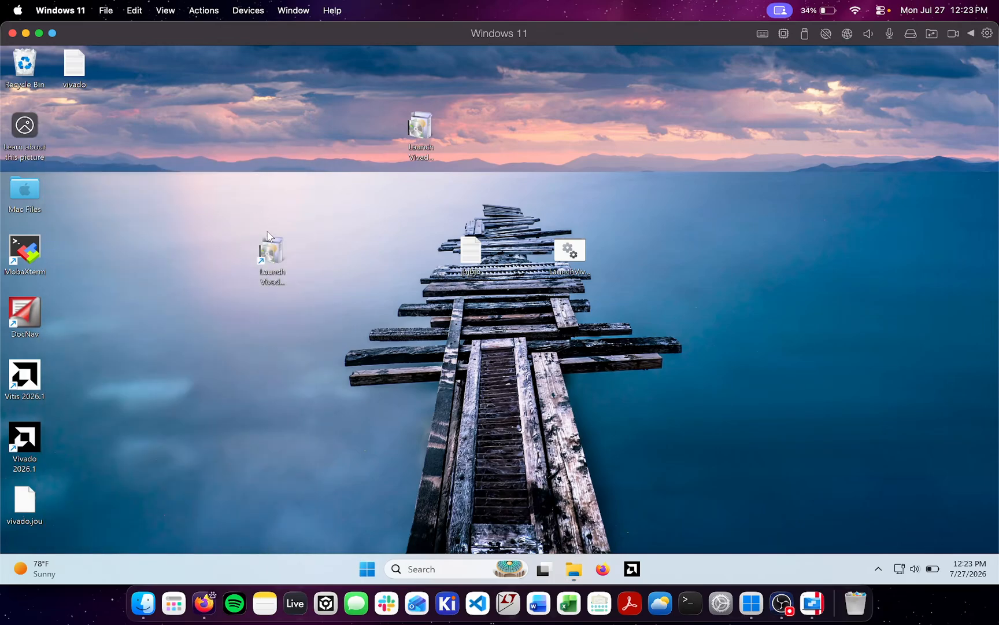
Change the Launch Vivado 2026.1 shortcut's icon to the Vivado logo using the copied icon file path
right_click(272, 250)
left_click(327, 429)
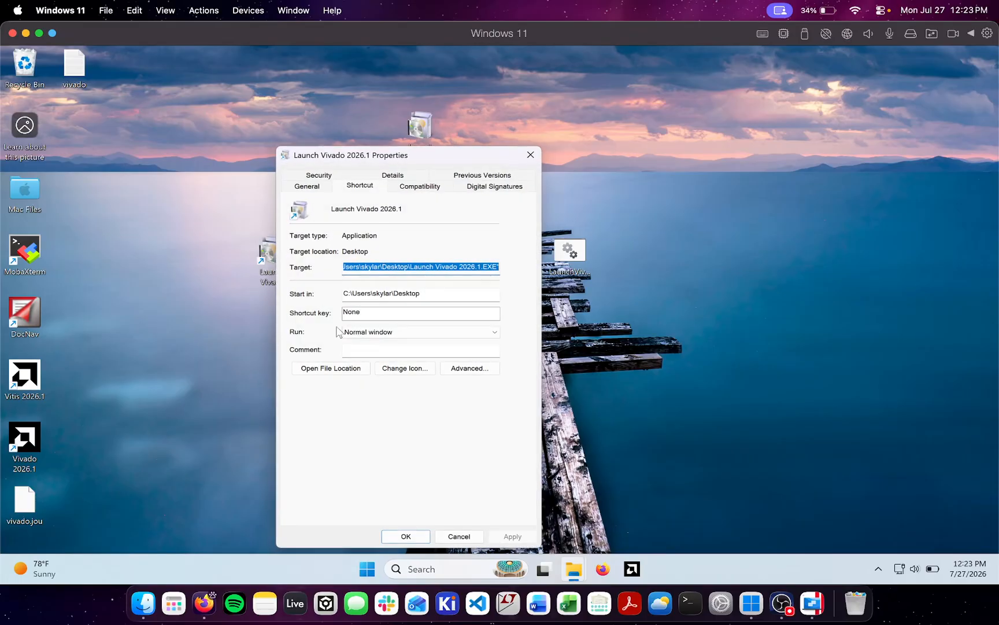
left_click(308, 186)
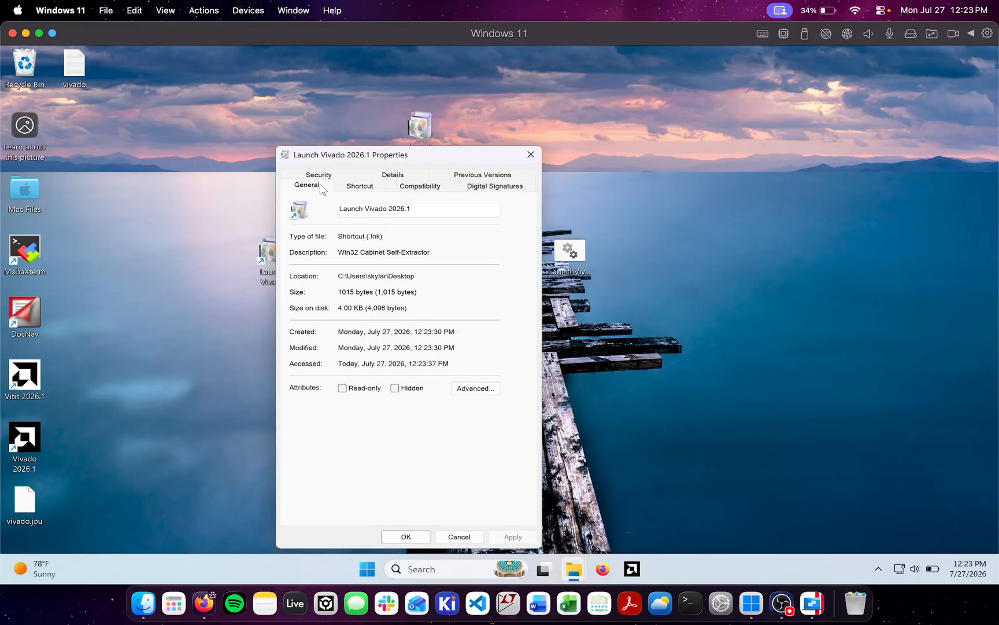
left_click(342, 186)
left_click(398, 364)
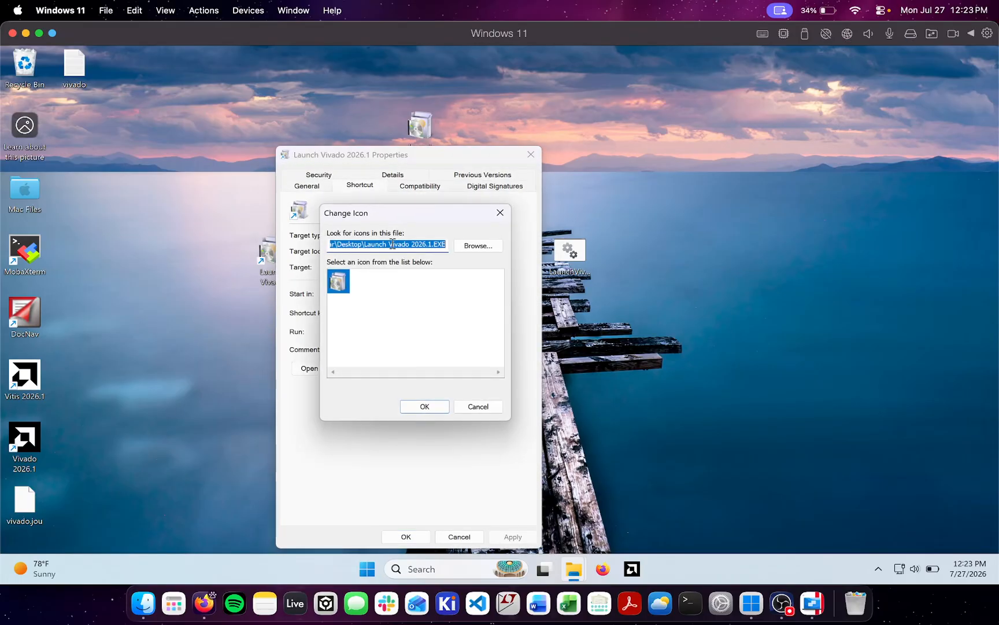
left_click(437, 412)
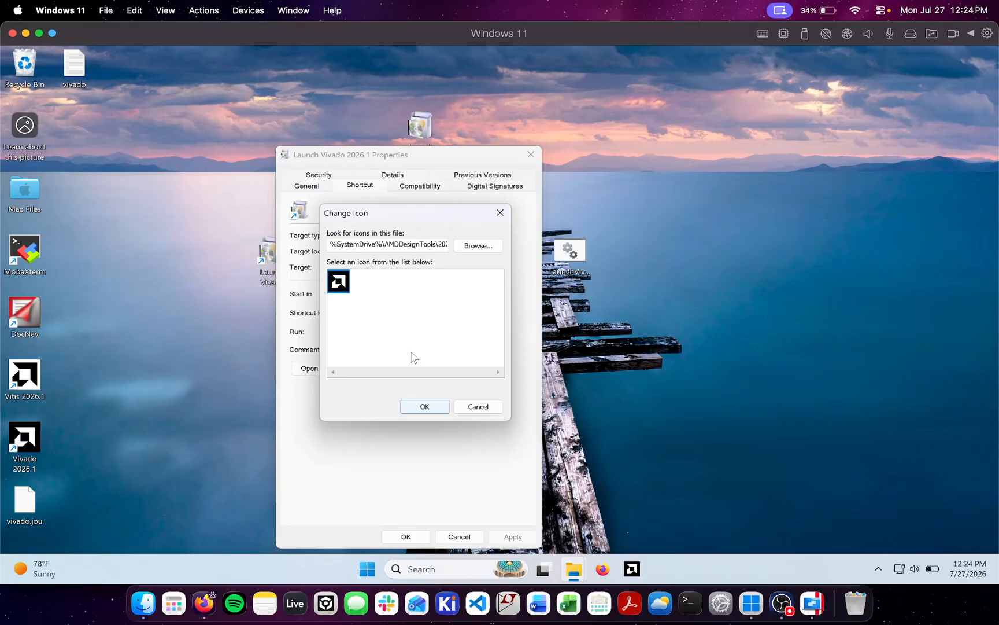
left_click(426, 407)
left_click(406, 536)
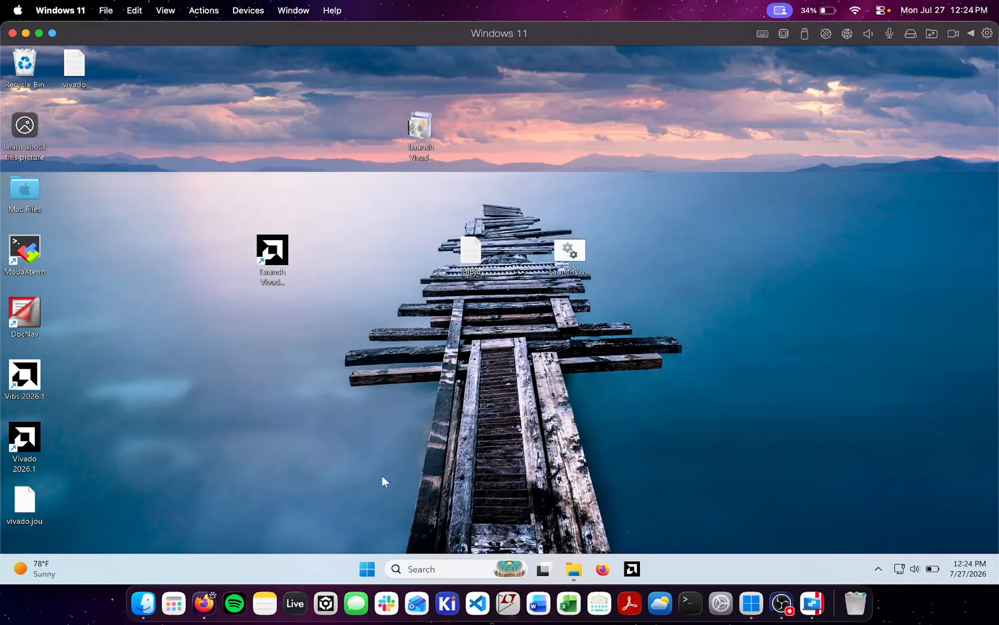
Open a file browser window and go to the C:\ProgramData folder
left_click(573, 569)
left_click_drag(257, 94, 524, 88)
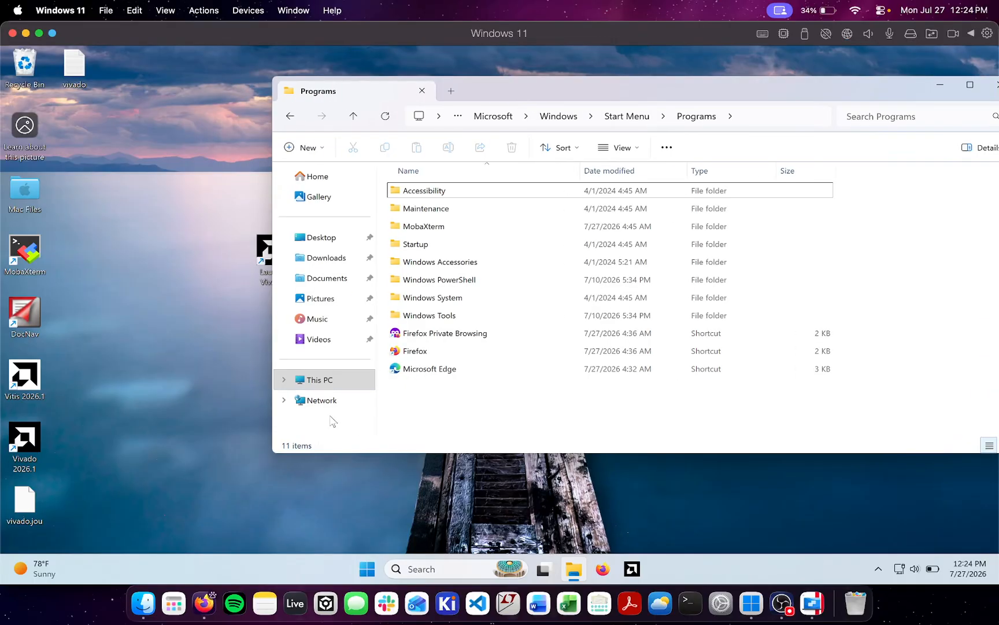
left_click(319, 380)
left_click(502, 201)
double_click(502, 200)
left_click(598, 117)
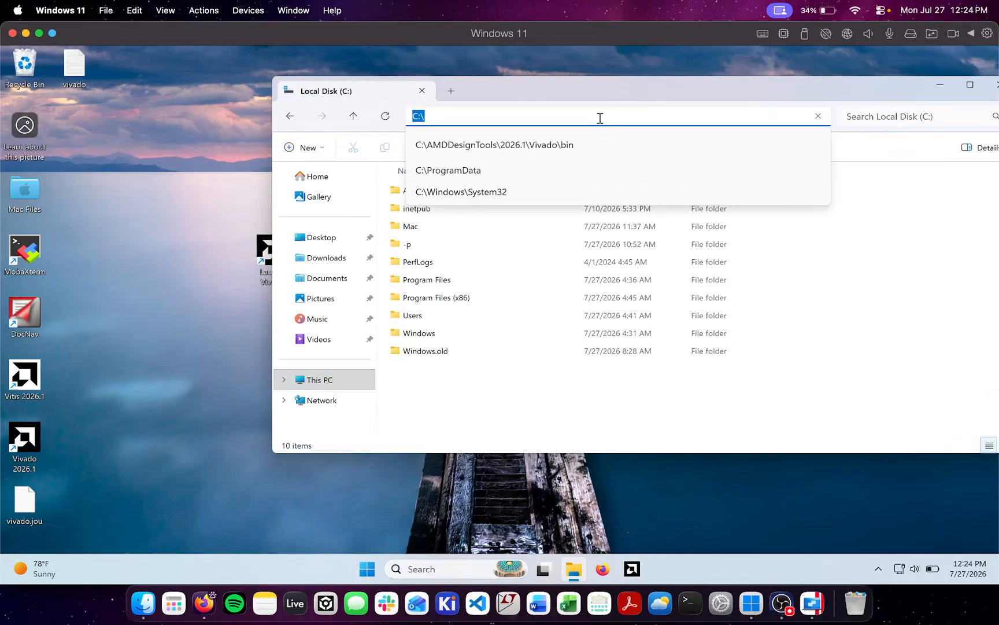
left_click(598, 117)
left_click(521, 158)
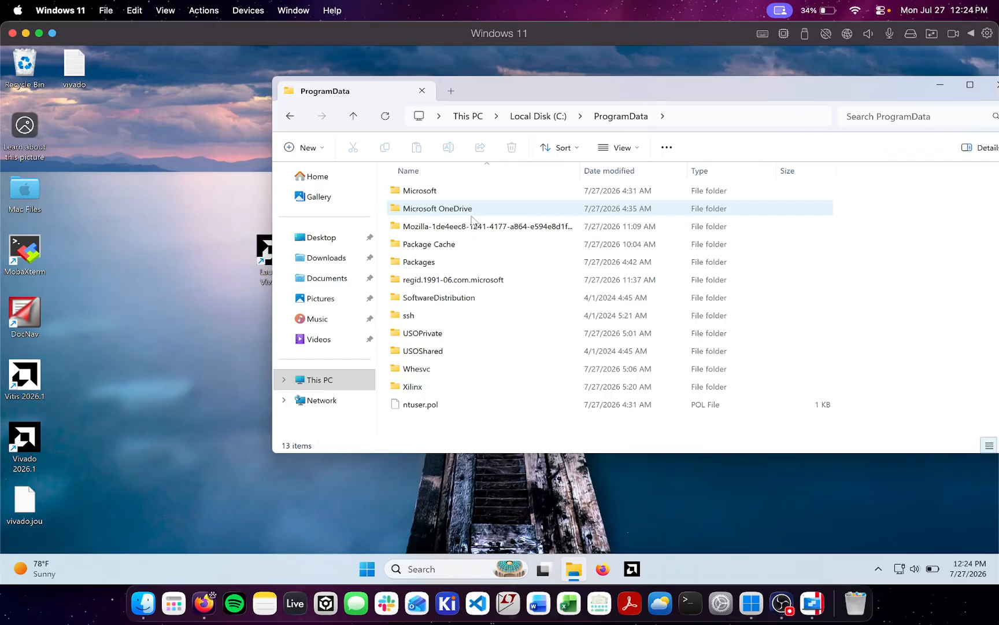
Open the Microsoft\Windows\Start Menu\Programs folder inside ProgramData
double_click(446, 190)
scroll(451, 351, "down", 3)
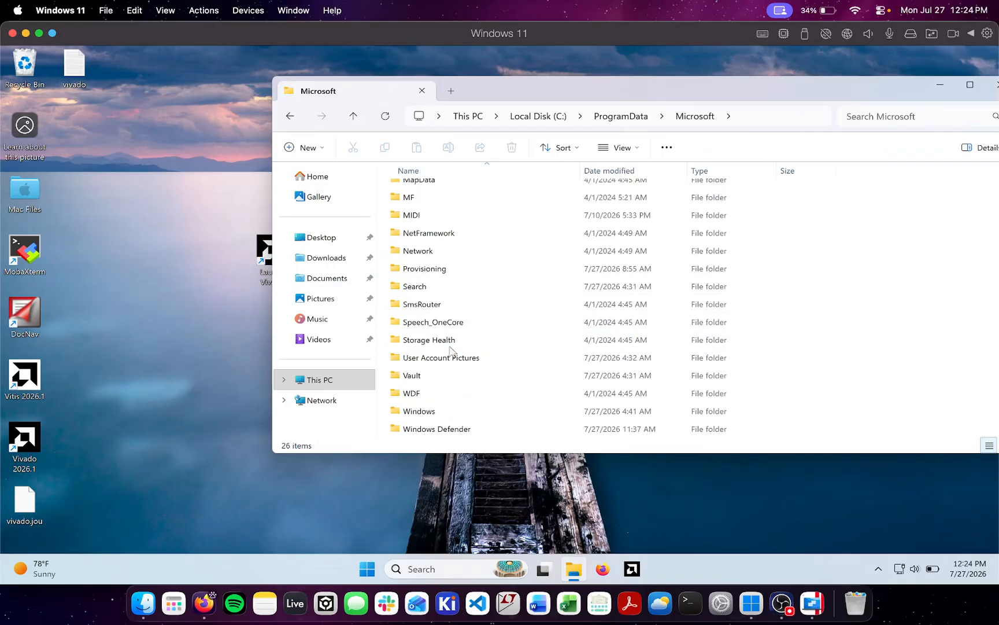
double_click(439, 411)
scroll(464, 339, "down", 5)
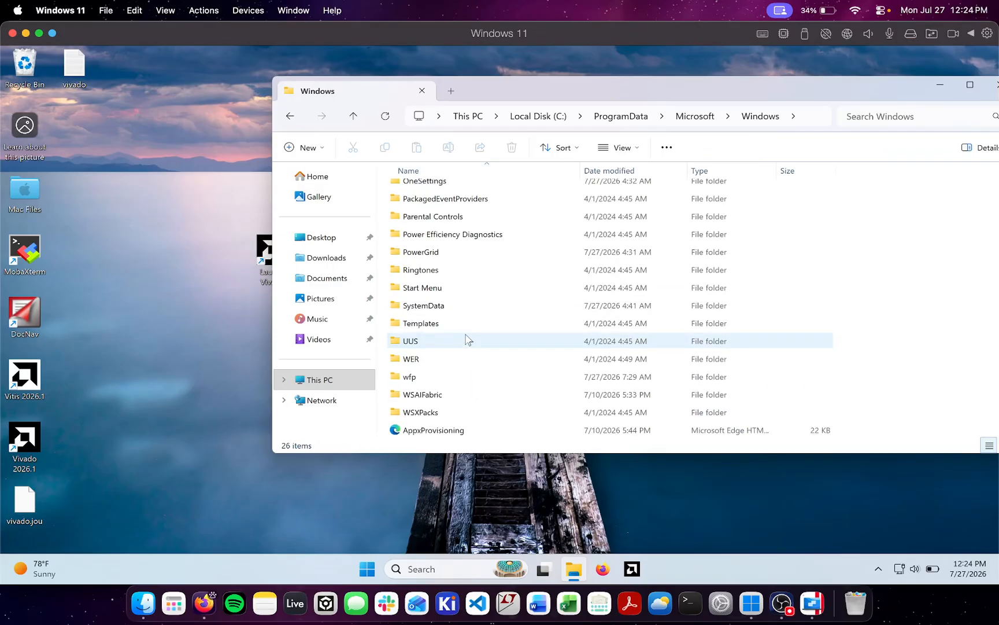
double_click(446, 288)
double_click(436, 192)
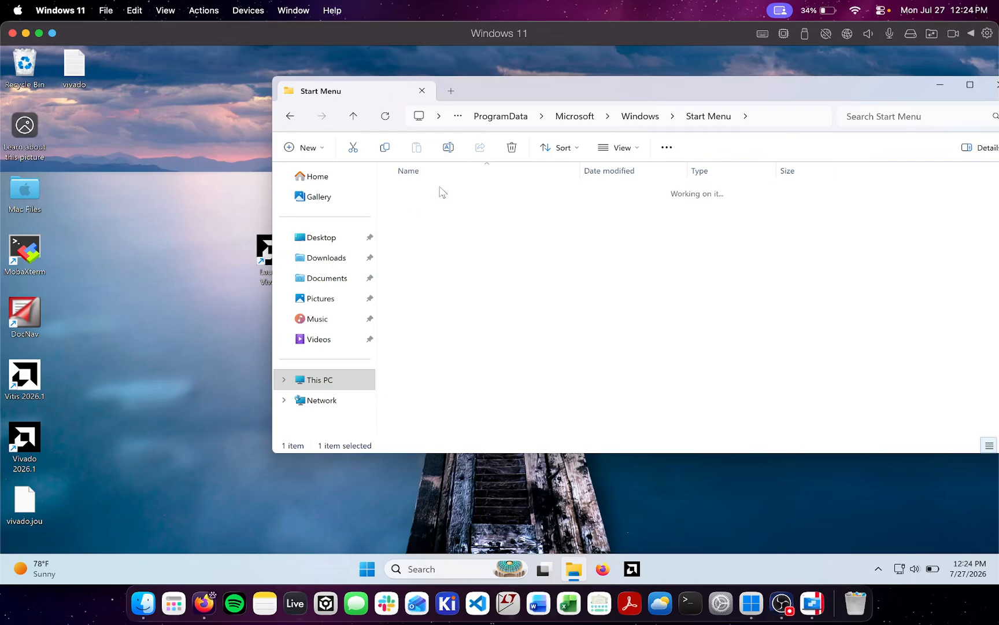
Move the Launch Vivado 2026.1 shortcut from the desktop into the Start Menu Programs folder
left_click_drag(255, 248, 504, 411)
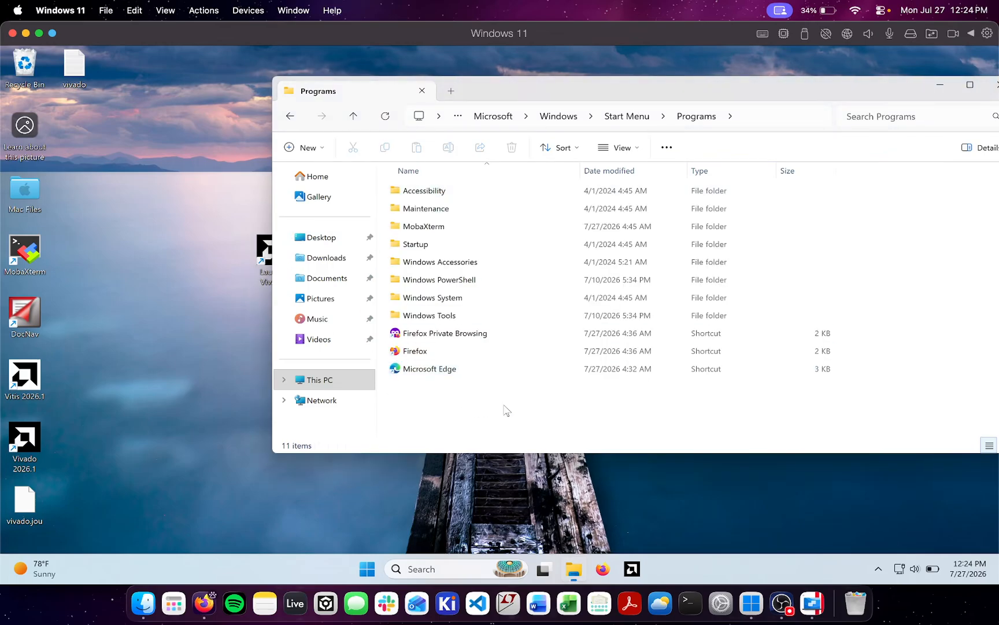
left_click(463, 287)
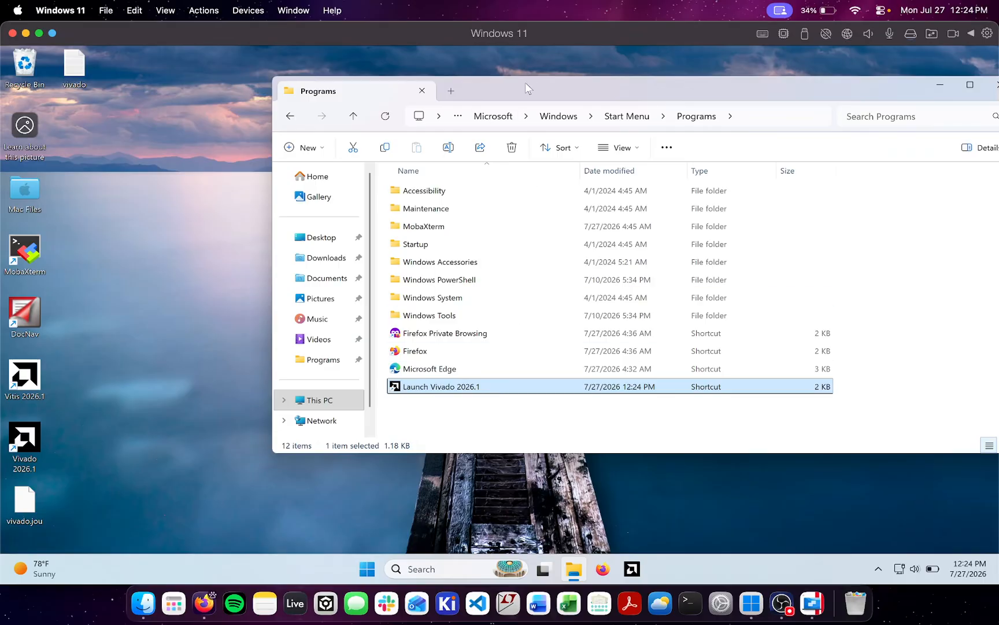
Move the Programs window clear of the leftover blank-icon file and launch script on the desktop, and put both files in the Recycle Bin
left_click_drag(525, 82, 445, 308)
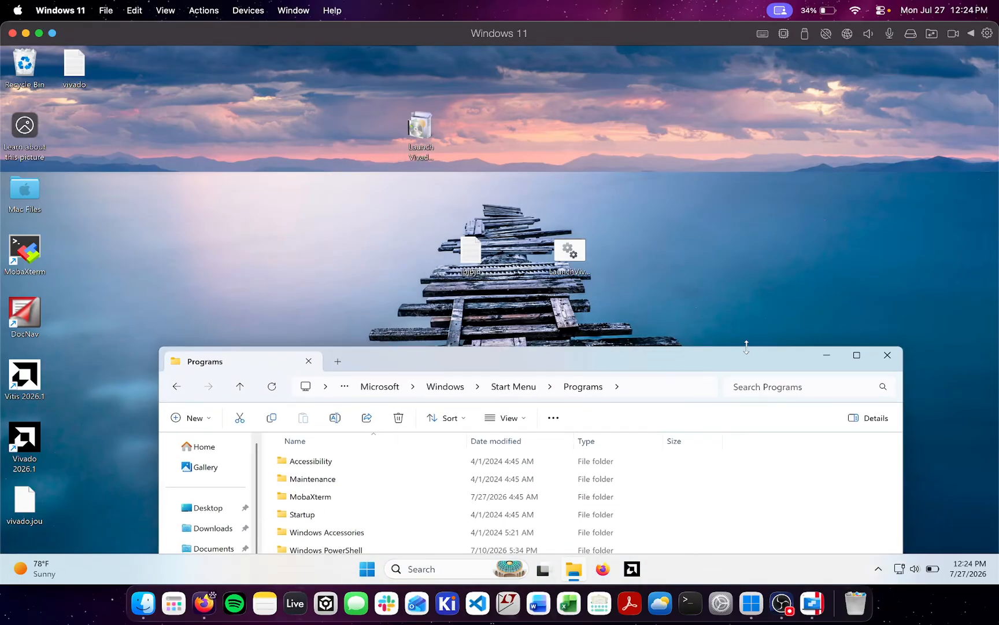
left_click_drag(616, 308, 435, 210)
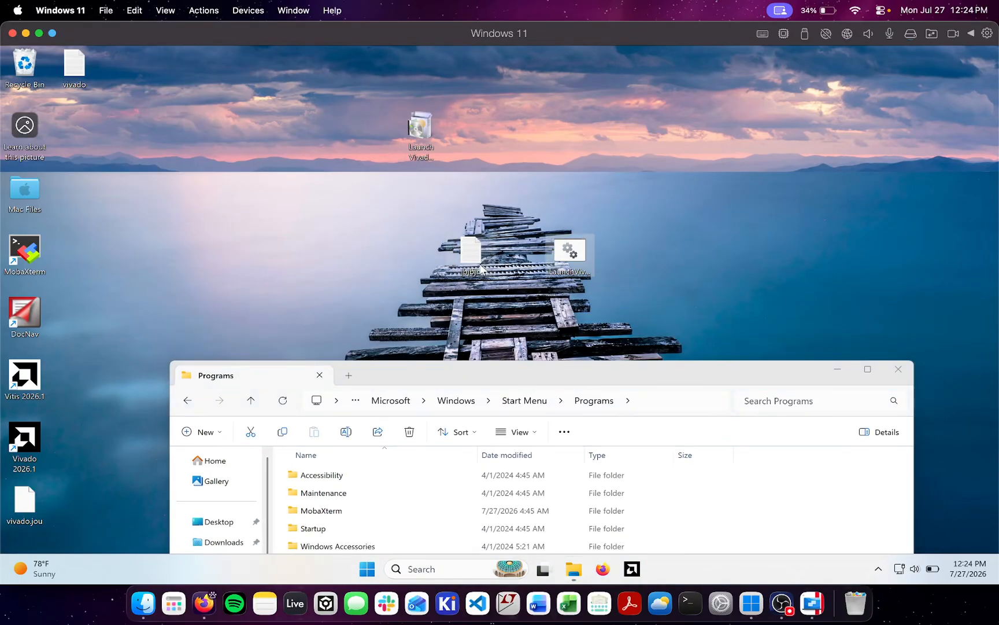
left_click_drag(482, 267, 565, 244)
left_click_drag(629, 295, 394, 207)
left_click_drag(471, 252, 20, 59)
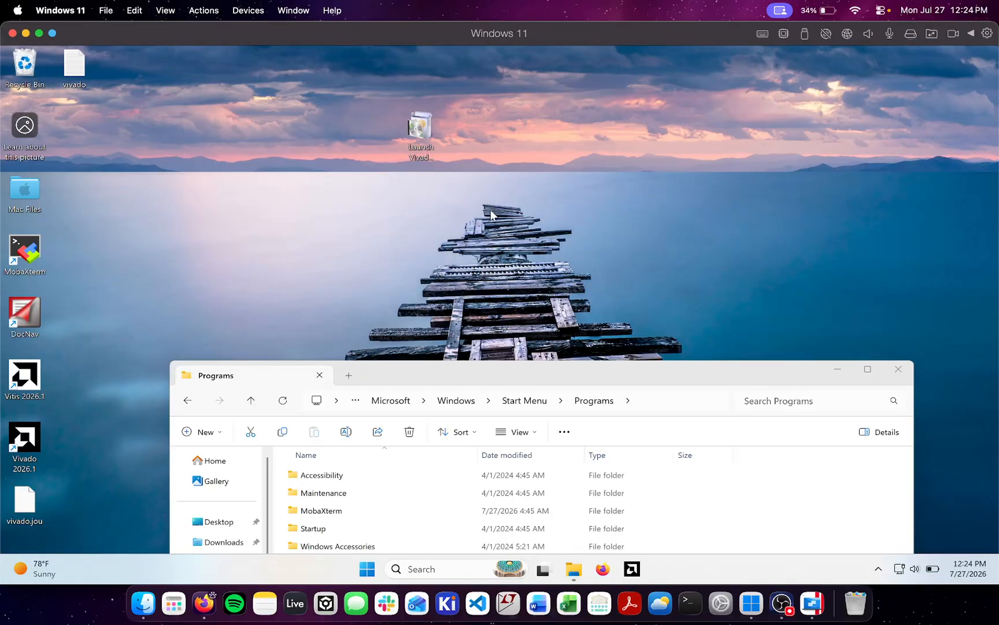
Reposition the Launch Vivado 2026.1 executable on the desktop and bring the Programs window fully back into view
left_click_drag(491, 211, 344, 59)
left_click_drag(410, 129, 608, 130)
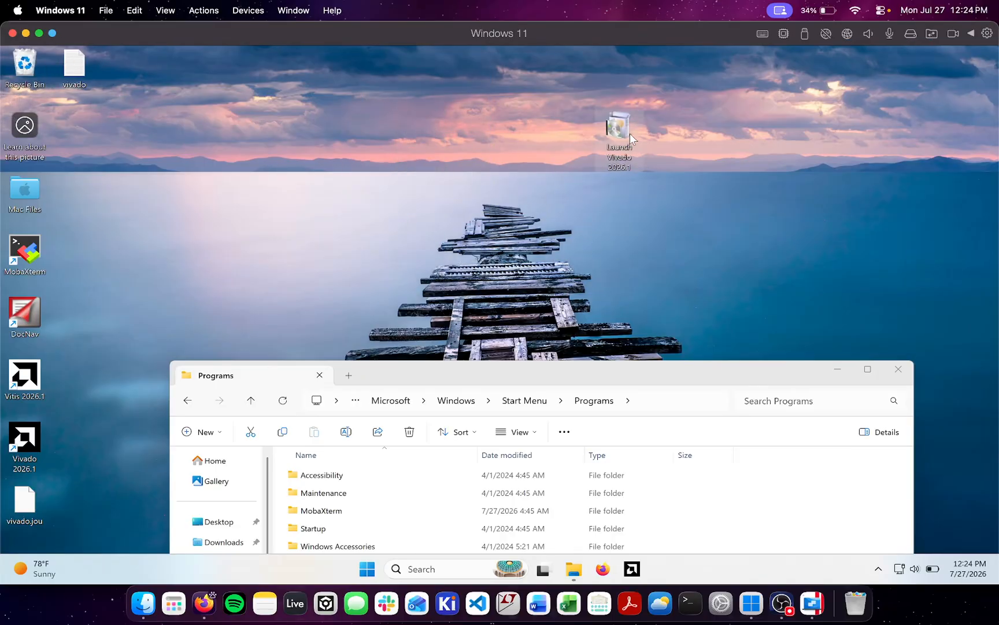
left_click_drag(632, 380, 641, 137)
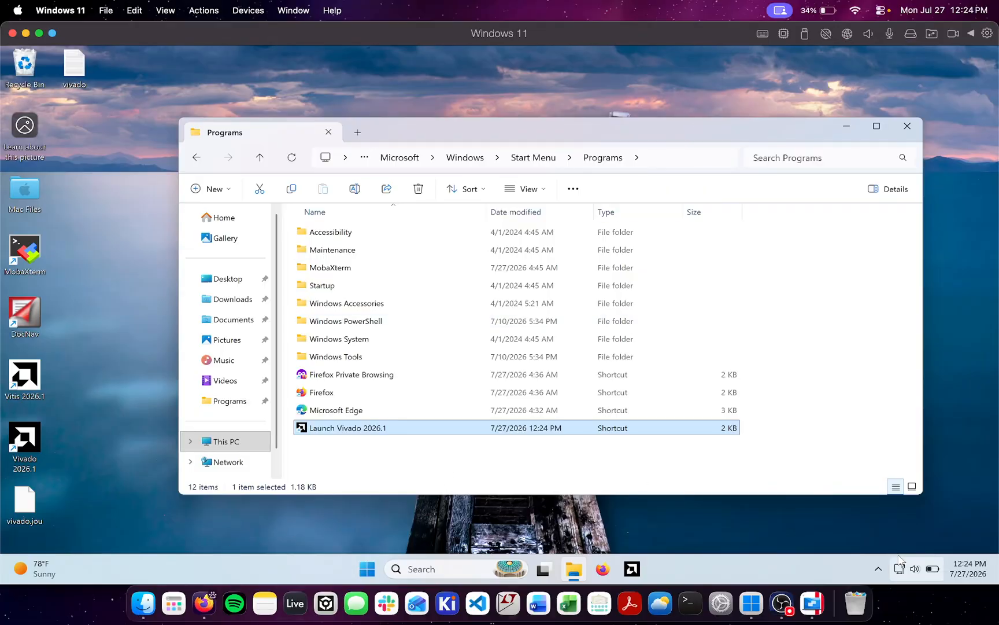
Restart the Windows 11 virtual machine and confirm the restart
right_click(751, 603)
mouse_move(797, 436)
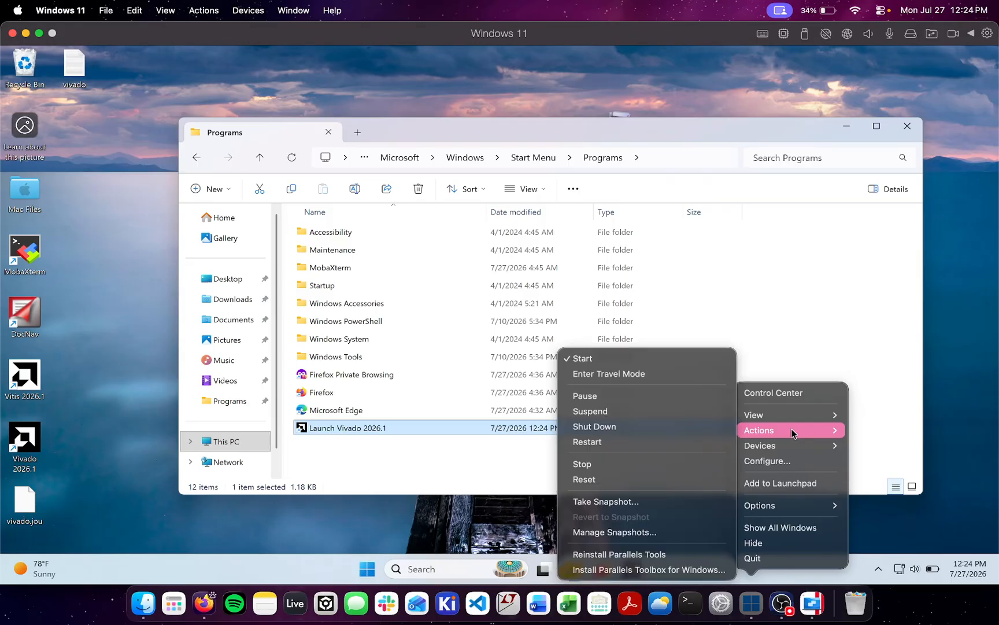
left_click(624, 439)
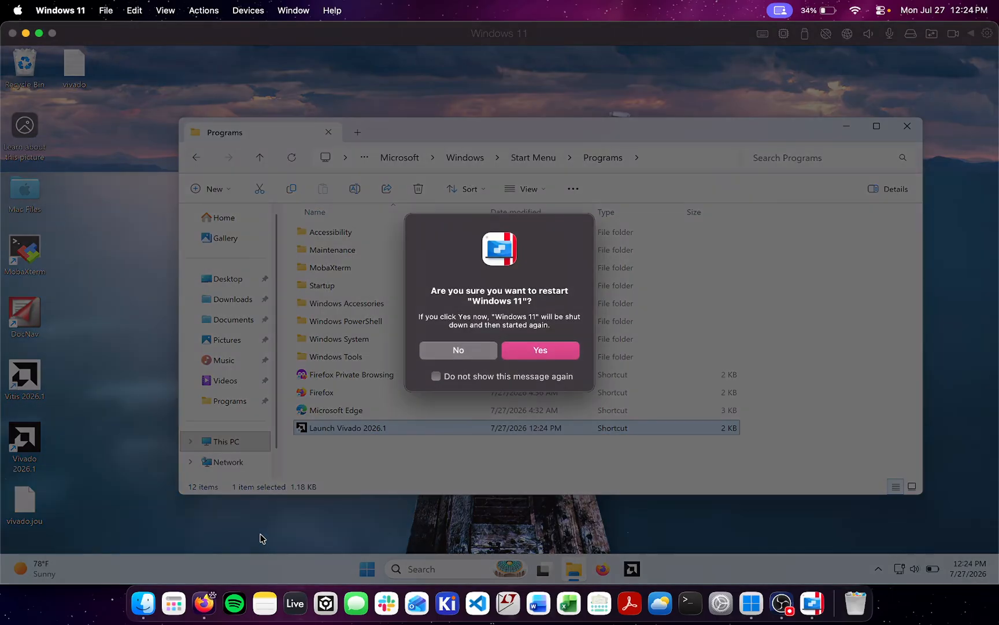
left_click(549, 349)
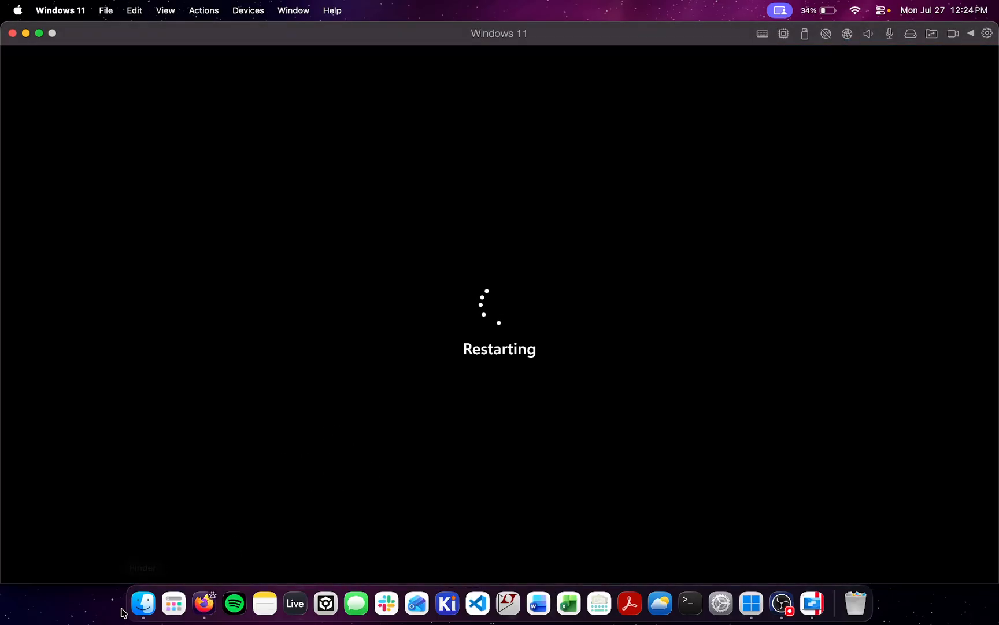
Switch to Finder, add Launch Vivado 2026.1.app from the Windows 11 Applications folder to the Dock, and close the Finder window
left_click(142, 604)
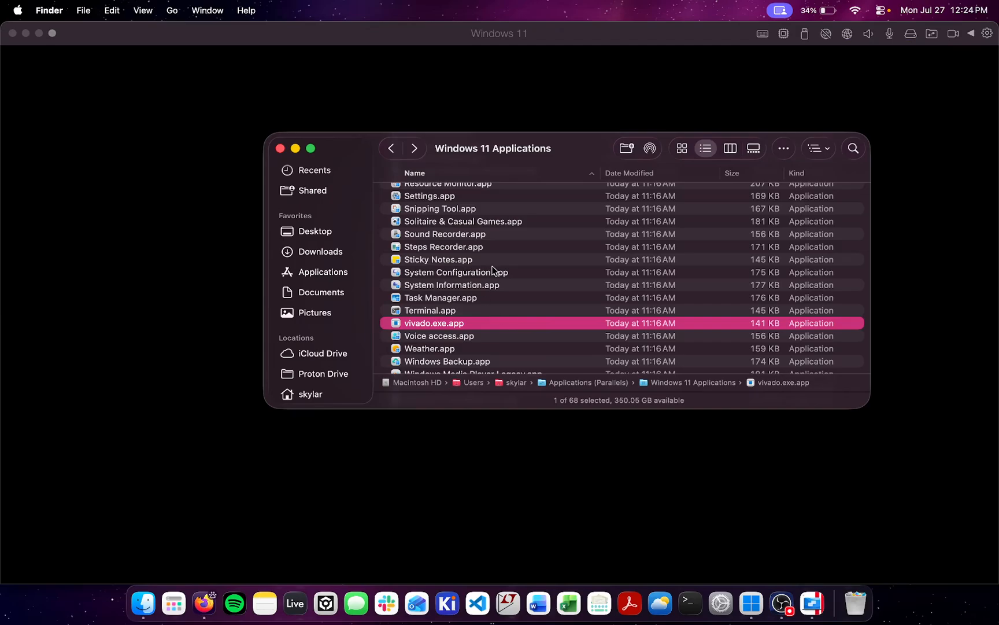
scroll(501, 263, "down", 4)
scroll(501, 263, "up", 7)
scroll(502, 264, "up", 1)
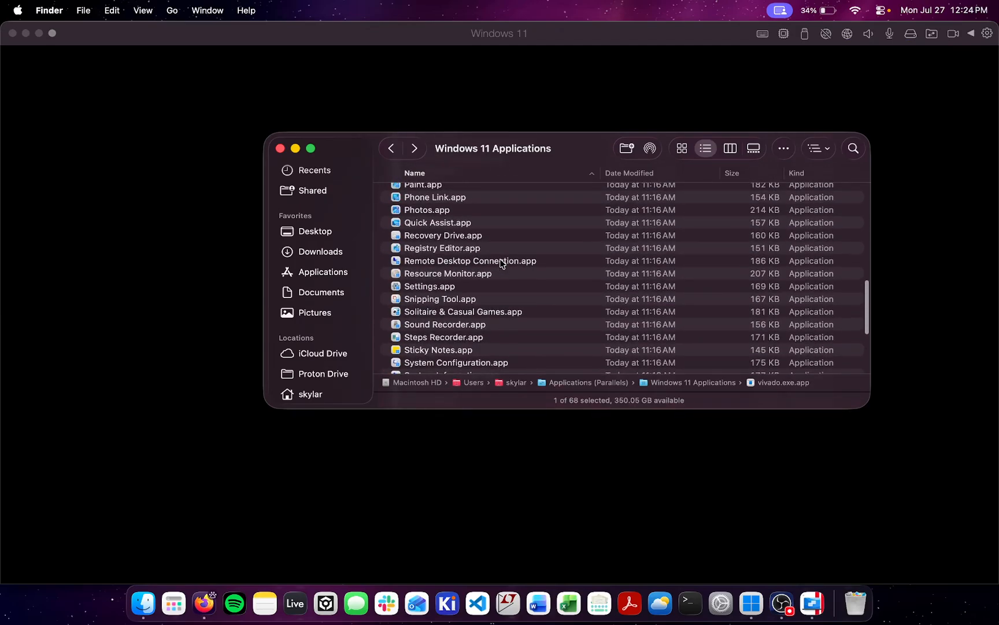
left_click_drag(510, 149, 567, 151)
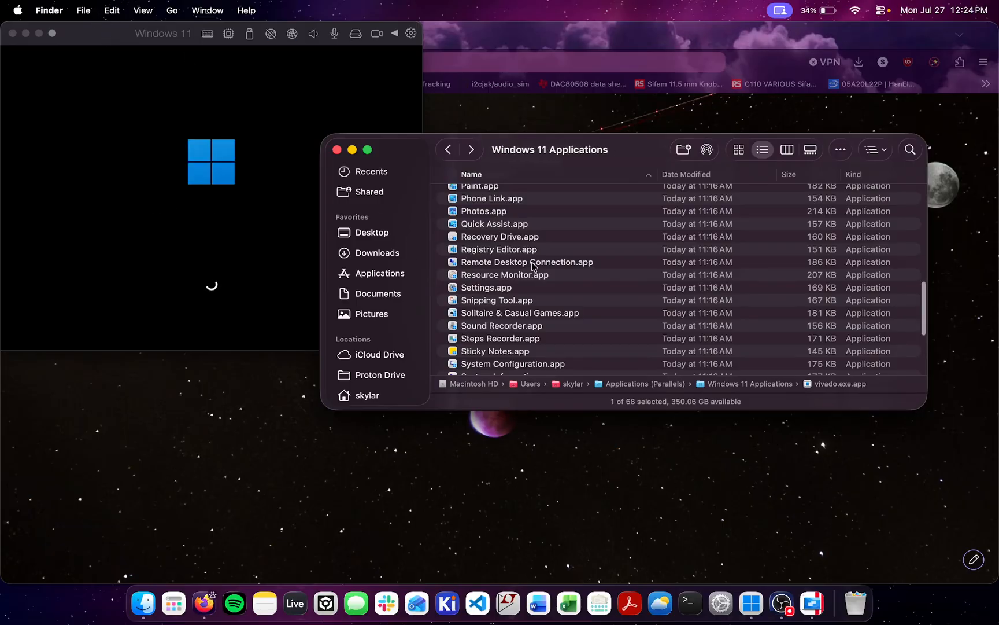
scroll(532, 265, "up", 5)
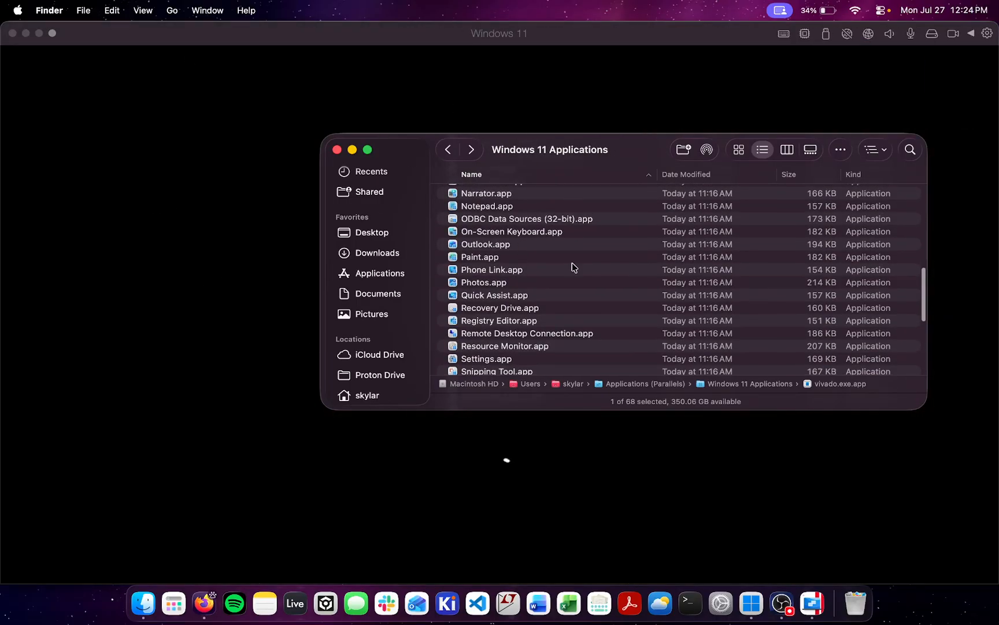
scroll(573, 267, "up", 10)
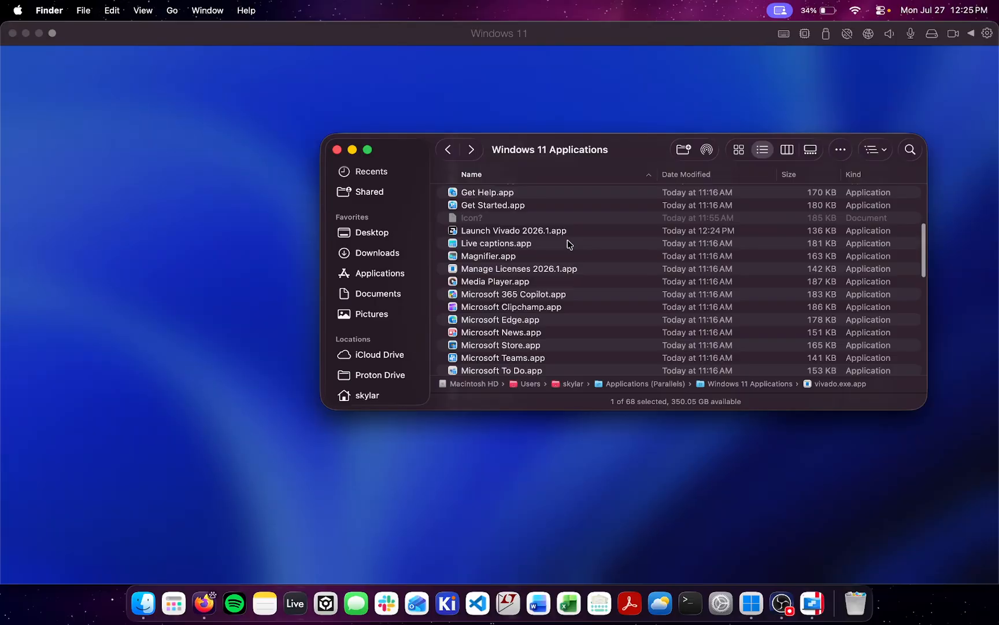
left_click(568, 233)
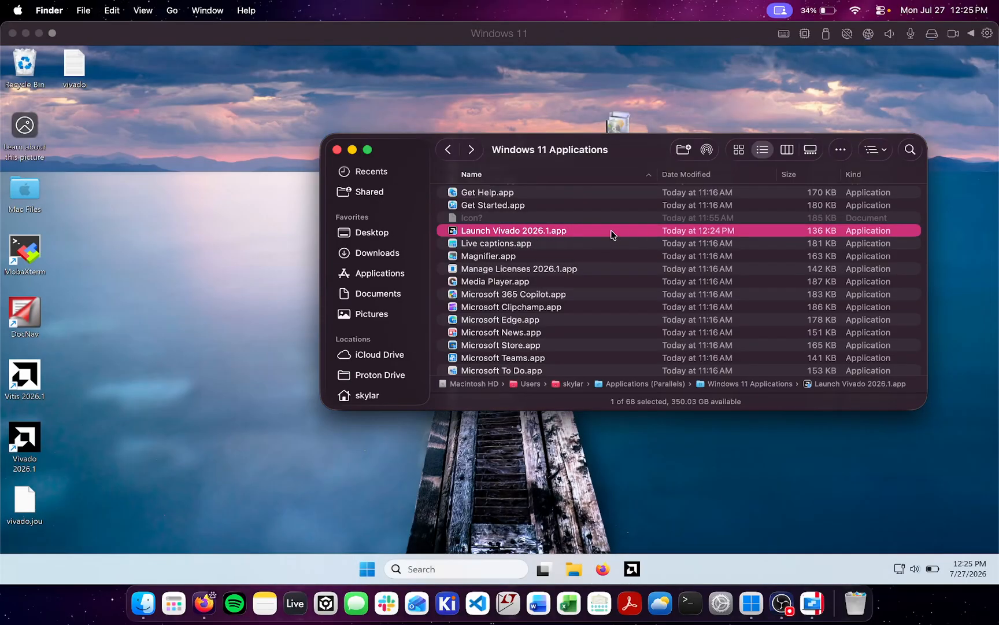
left_click_drag(613, 235, 805, 606)
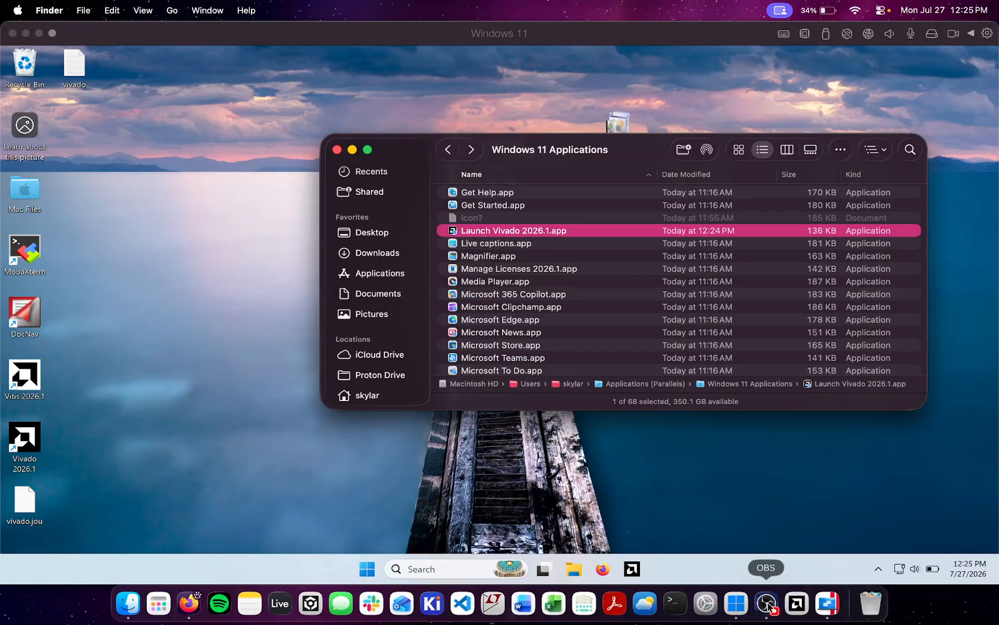
left_click(337, 149)
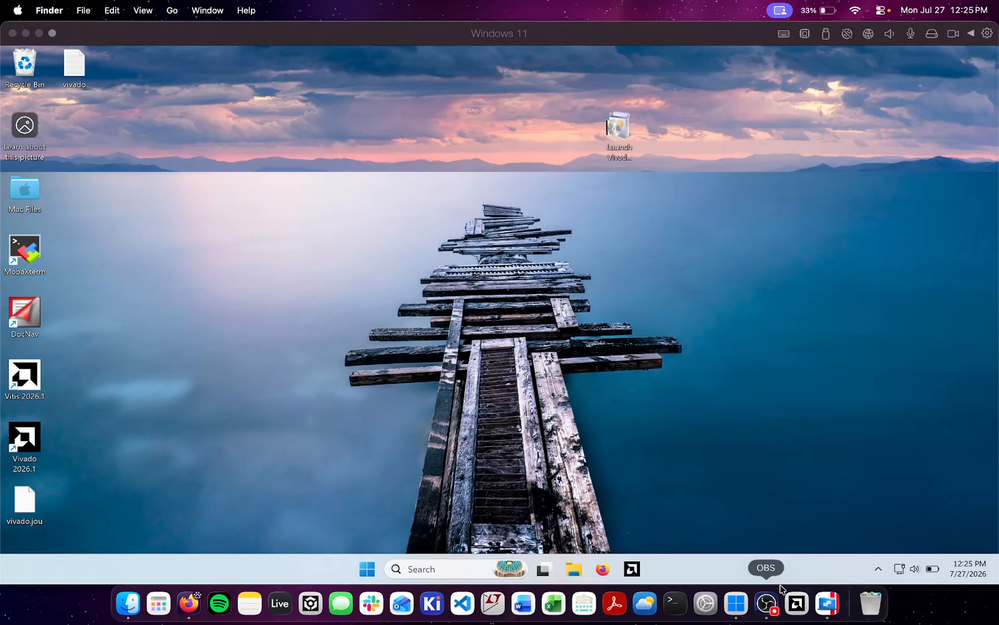
Switch the Windows 11 virtual machine to Coherence view
right_click(743, 617)
mouse_move(754, 420)
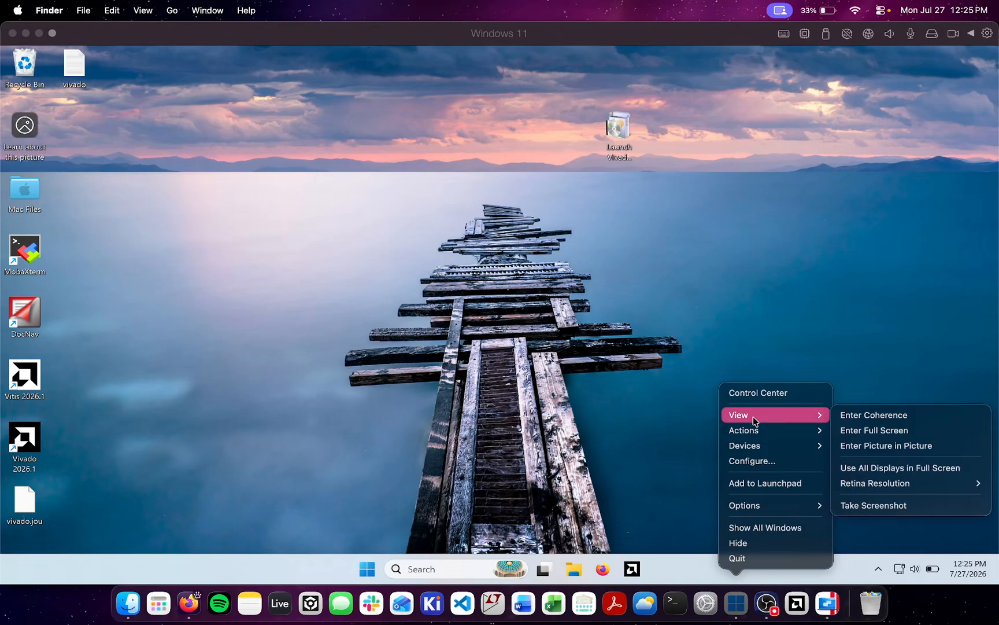
left_click(843, 414)
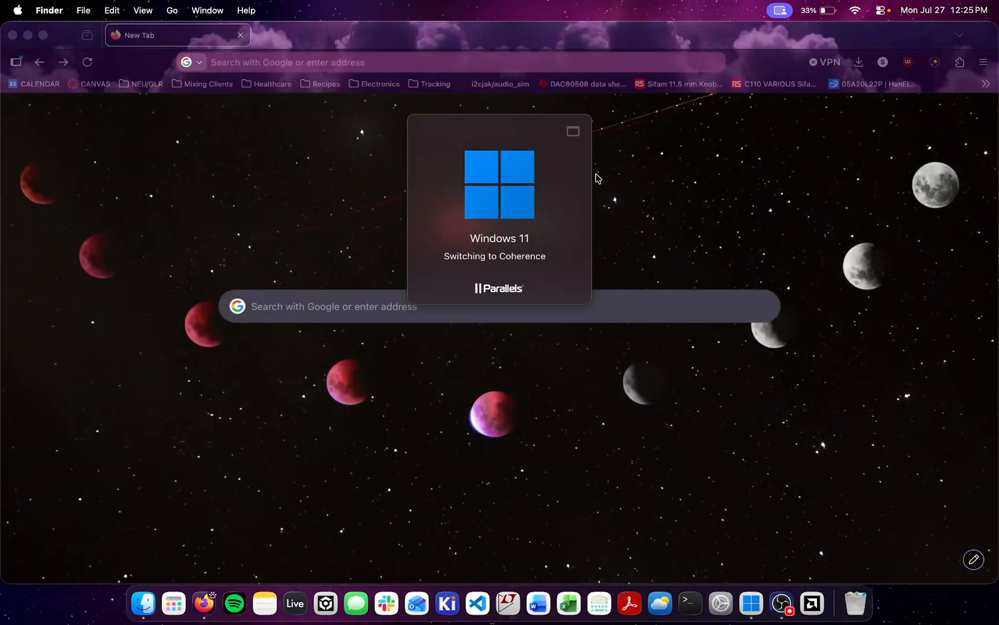
Launch Vivado 2026.1 from the Dock and move its console window slightly lower
left_click(813, 603)
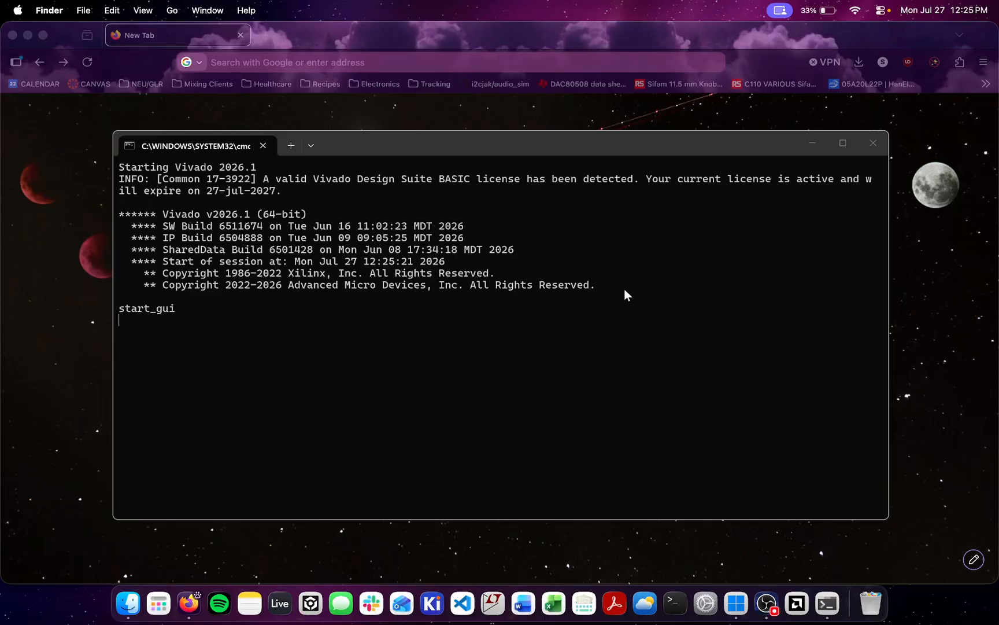
left_click_drag(508, 132, 613, 181)
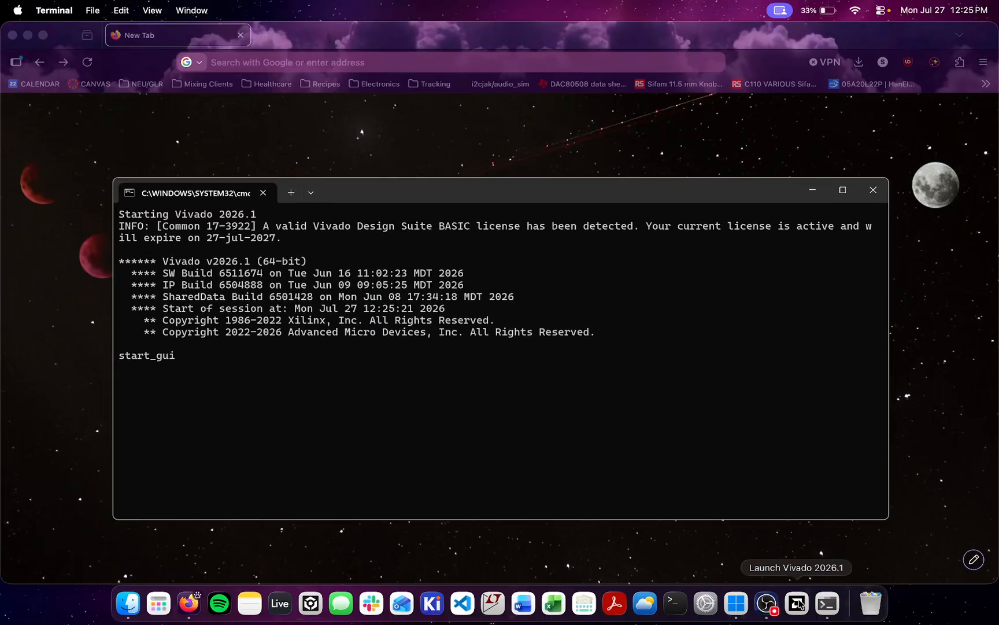
left_click(806, 605)
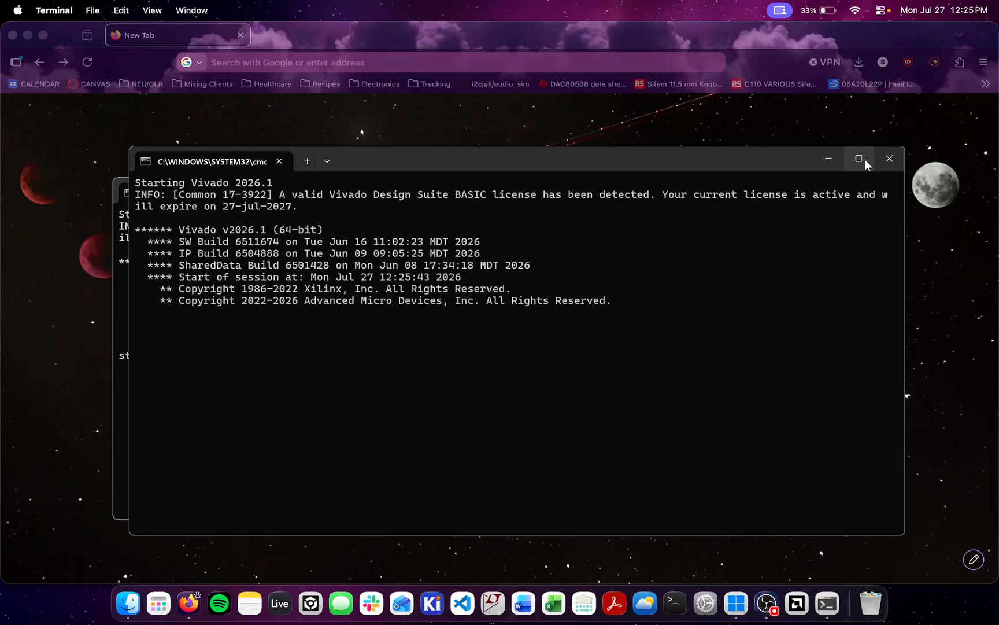
left_click(889, 165)
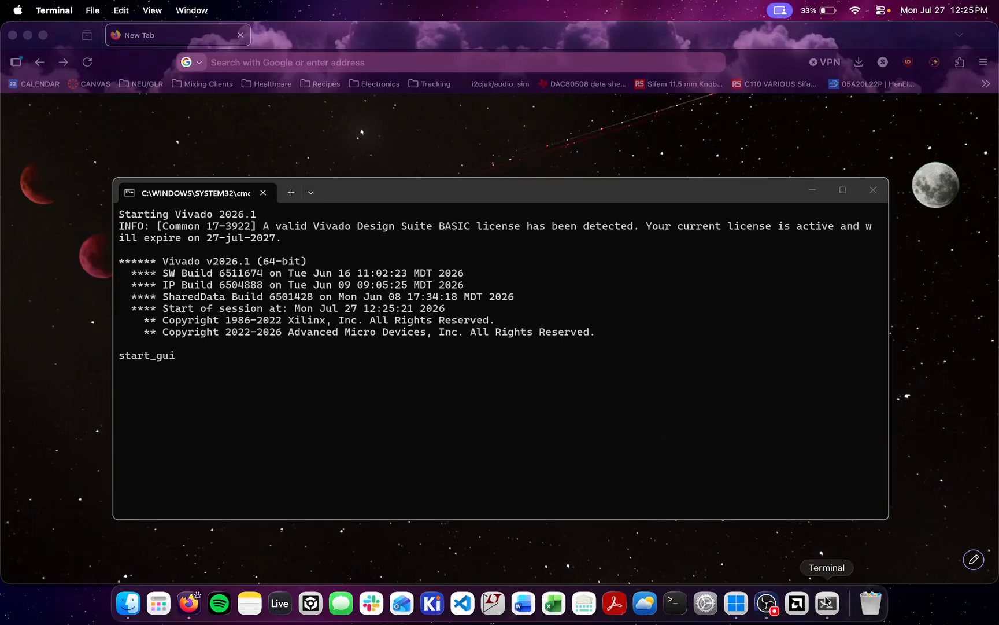
left_click(737, 603)
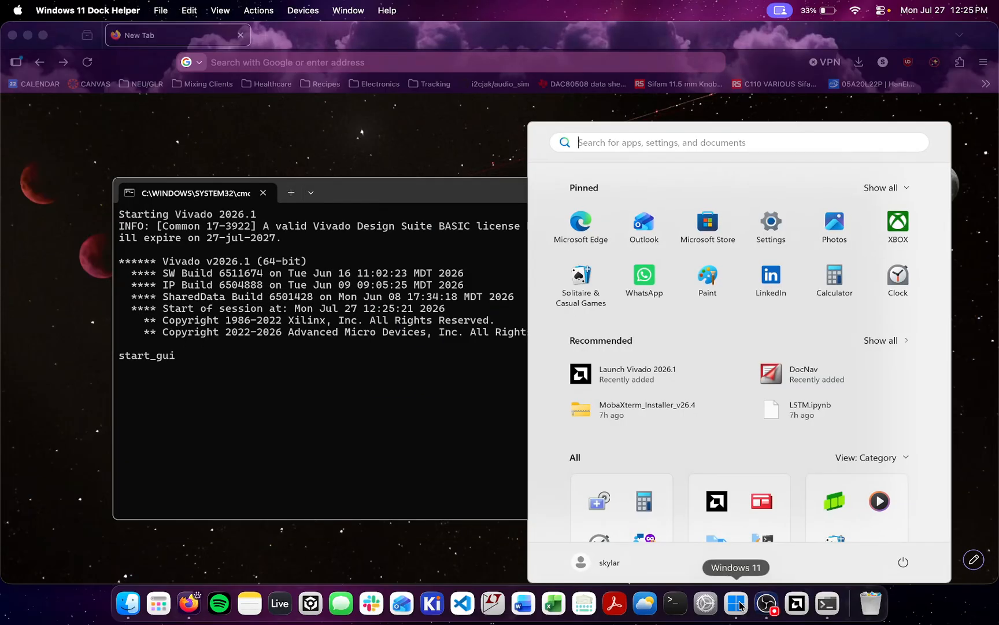
left_click(740, 604)
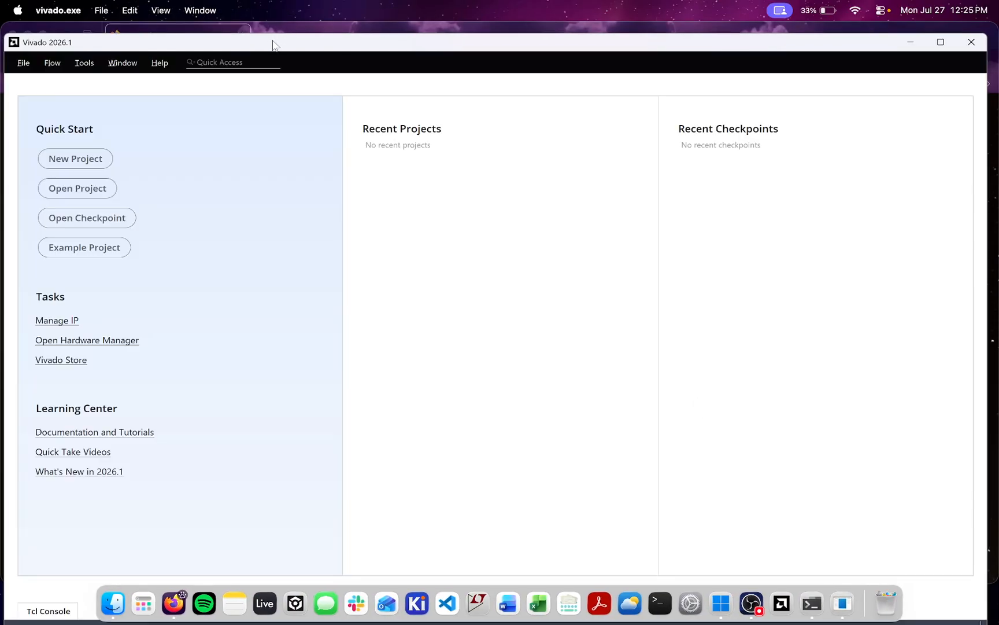
Tile the Vivado window into a quarter of the display, exit Vivado, and close its console window
mouse_move(272, 44)
left_mouse_down()
mouse_move(504, 105)
mouse_move(335, 49)
mouse_move(494, 278)
mouse_move(385, 69)
mouse_move(304, 71)
mouse_move(288, 52)
left_mouse_up()
left_click_drag(149, 38, 3, 23)
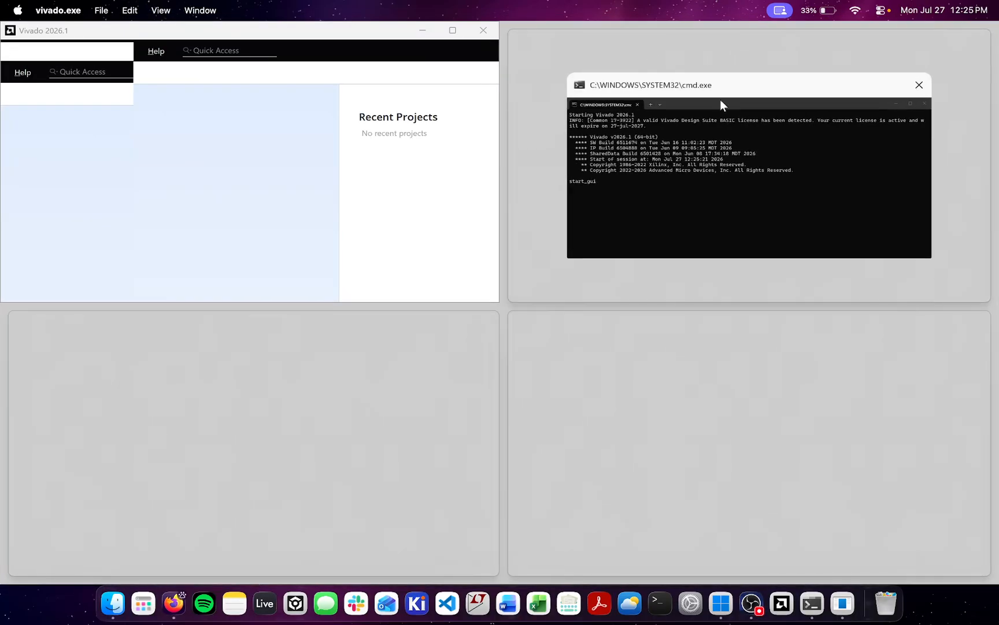
left_click(483, 30)
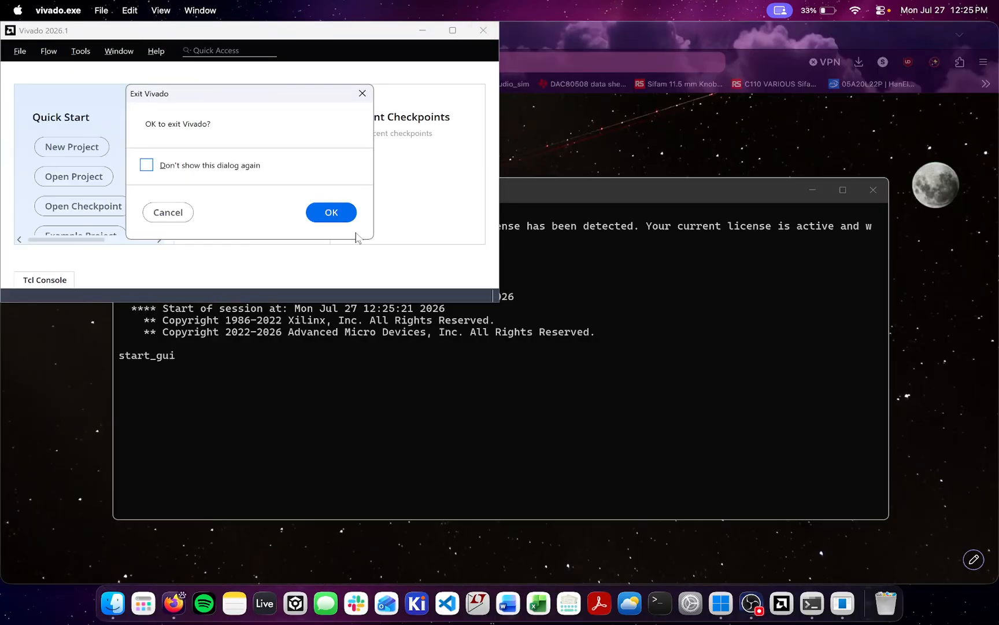
left_click(331, 212)
left_click(873, 189)
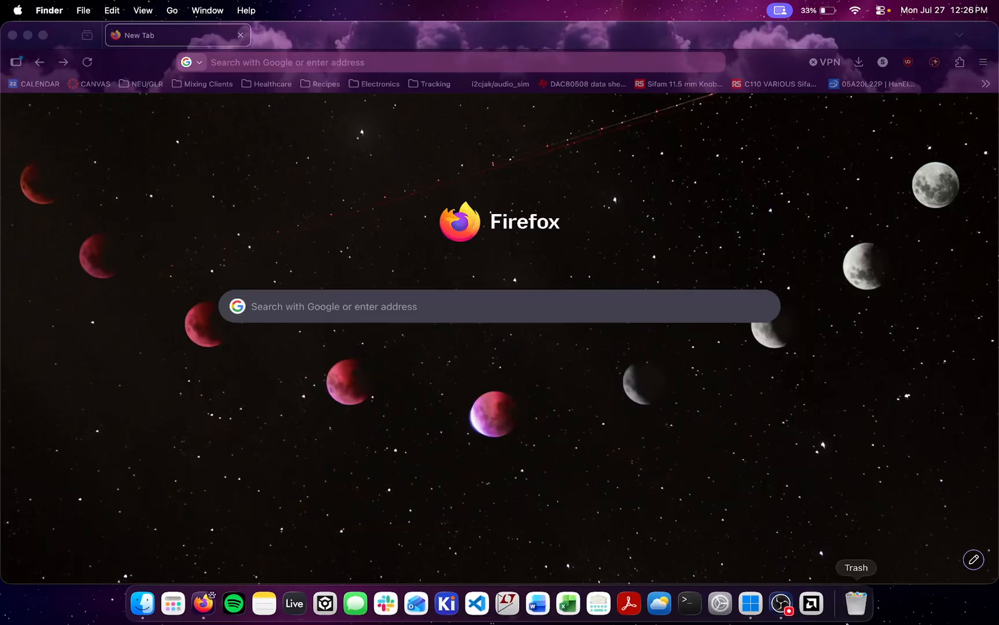
Quit the Windows 11 virtual machine and close its window in Parallels Desktop
left_click(755, 616)
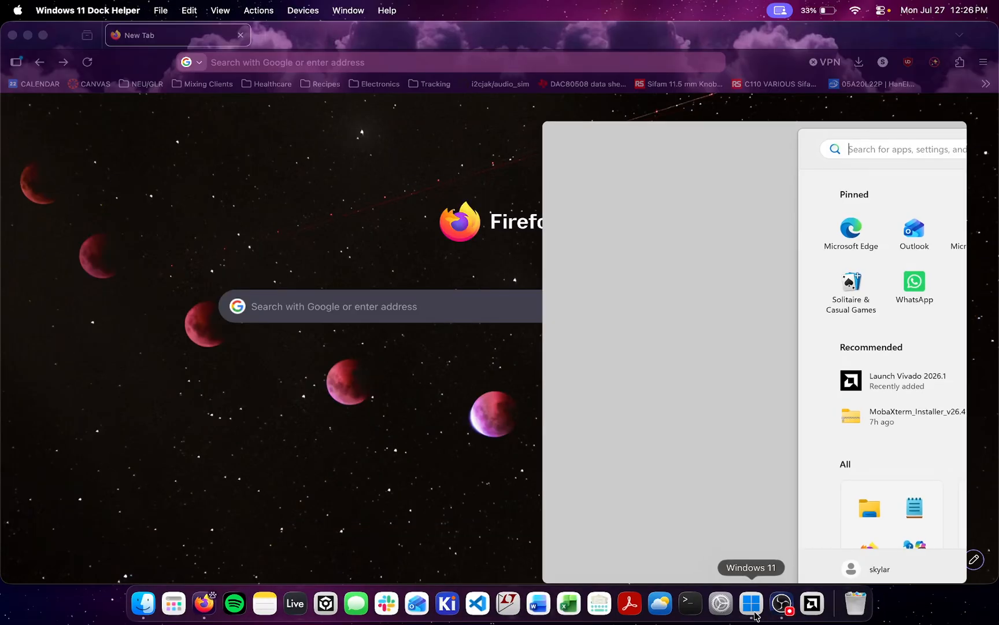
right_click(754, 616)
left_click(766, 563)
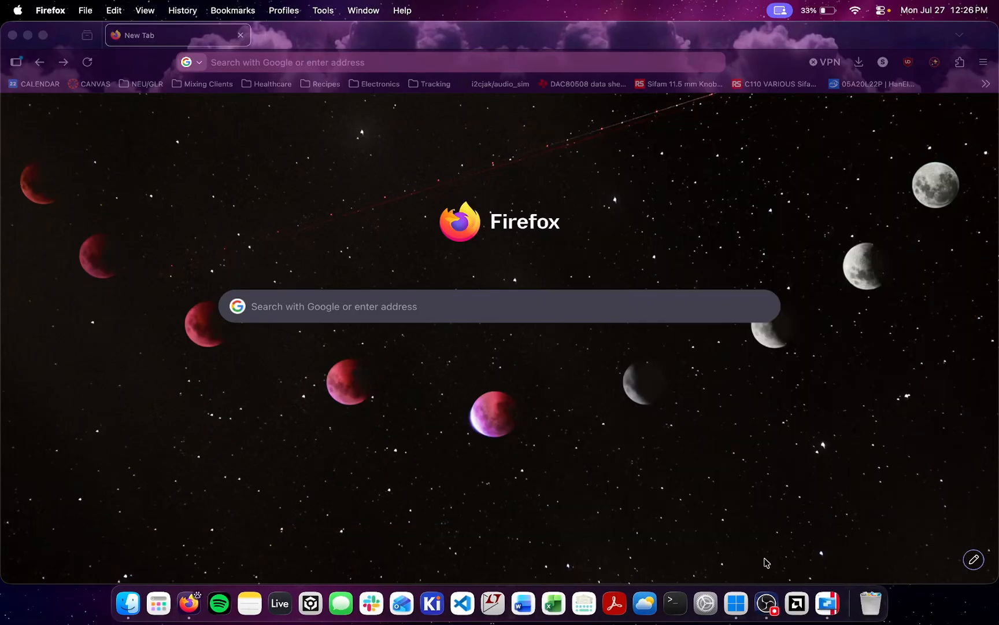
left_click(837, 602)
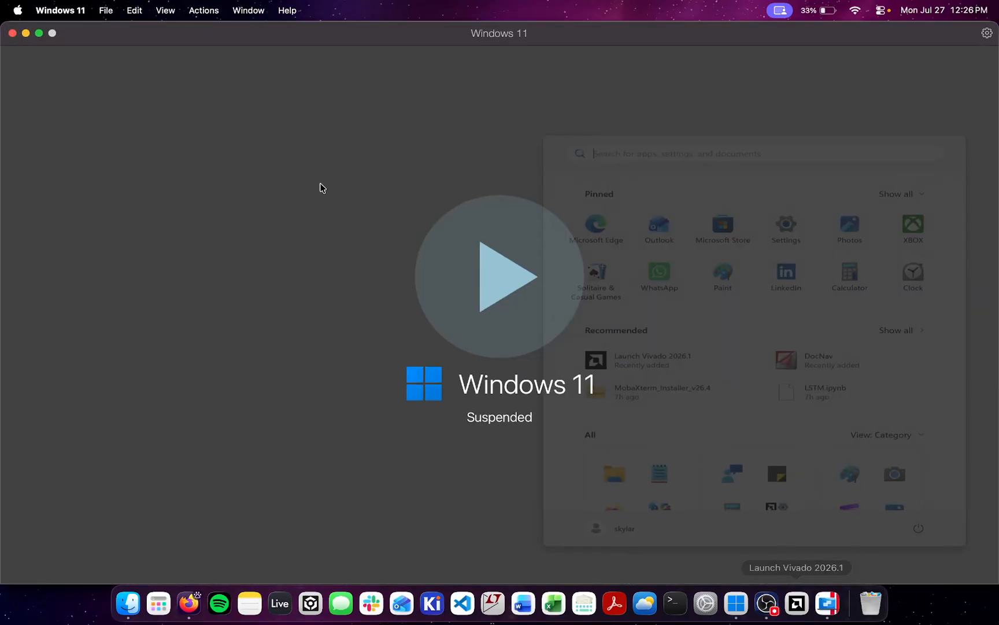
left_click(12, 35)
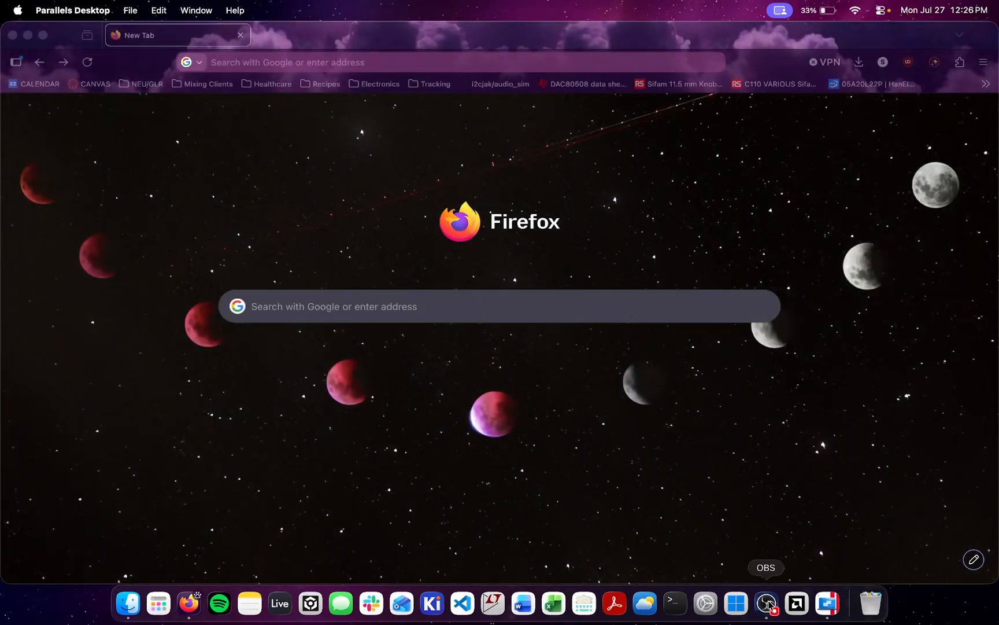
Launch Vivado 2026.1 from the Dock while the virtual machine is suspended
left_click(799, 602)
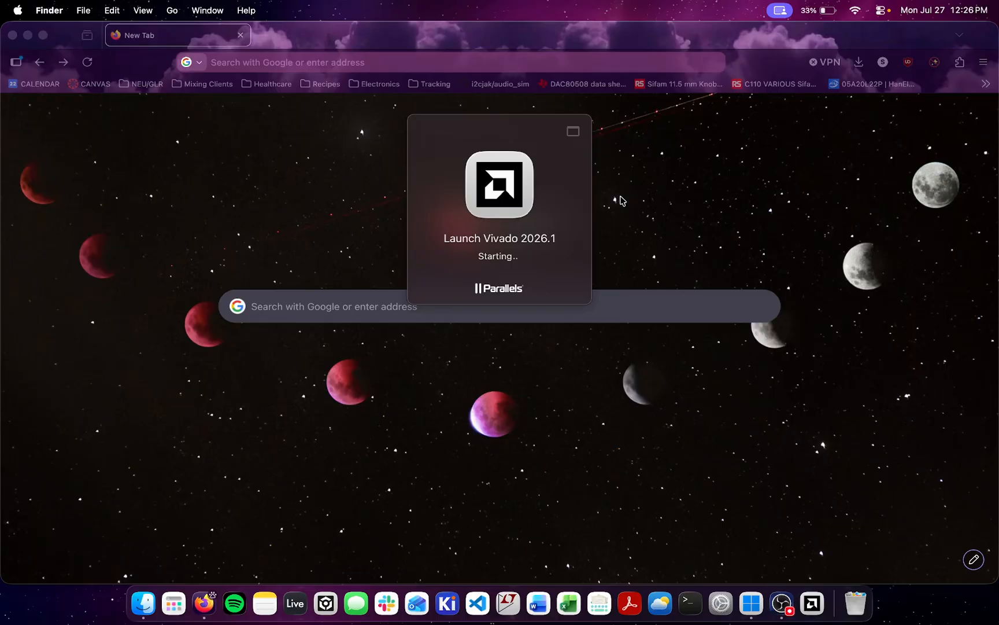